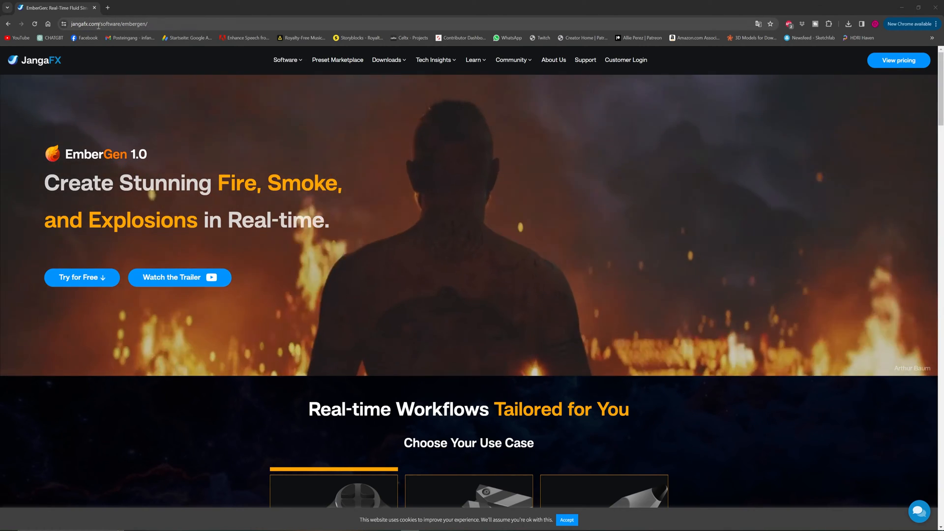
Open the free VDB assets download page for EmberGen and look through the available volume sets
{"action": "mouse_move", "coordinate": [288, 60]}
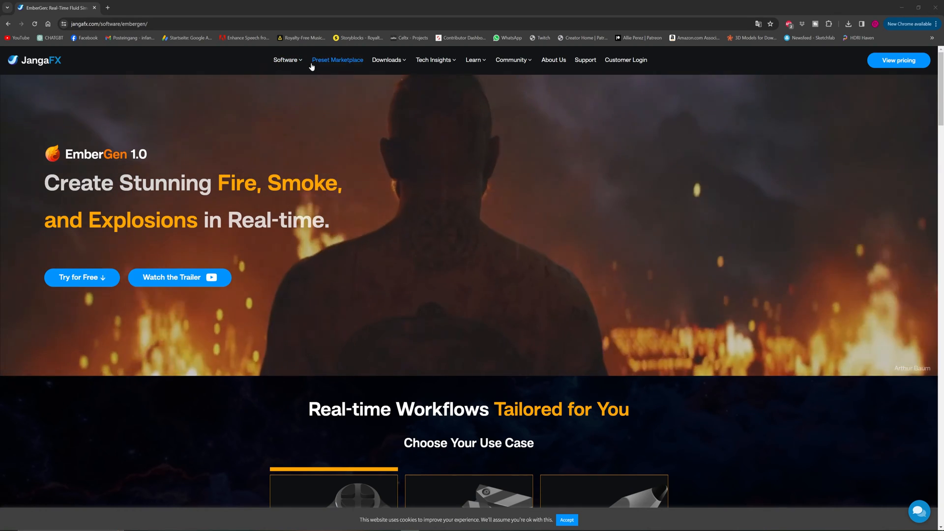
{"action": "mouse_move", "coordinate": [387, 59]}
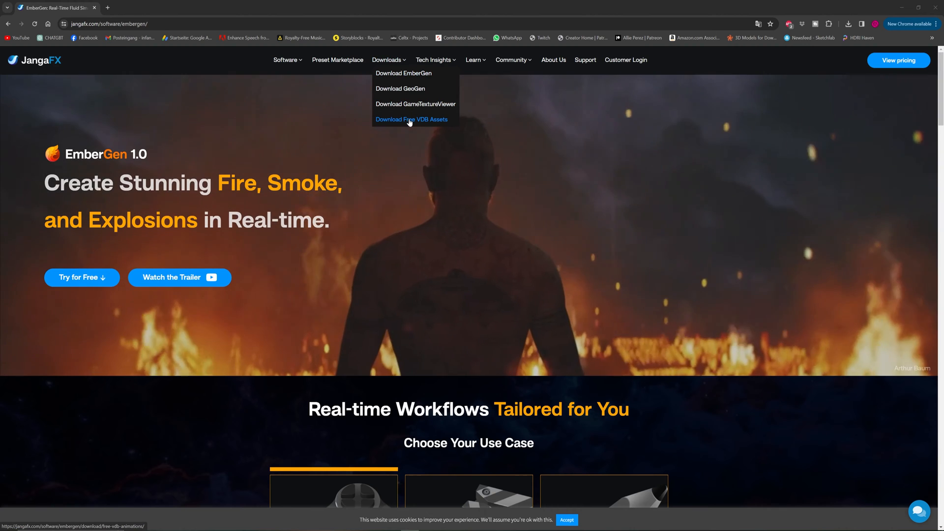
{"action": "left_click", "coordinate": [409, 120]}
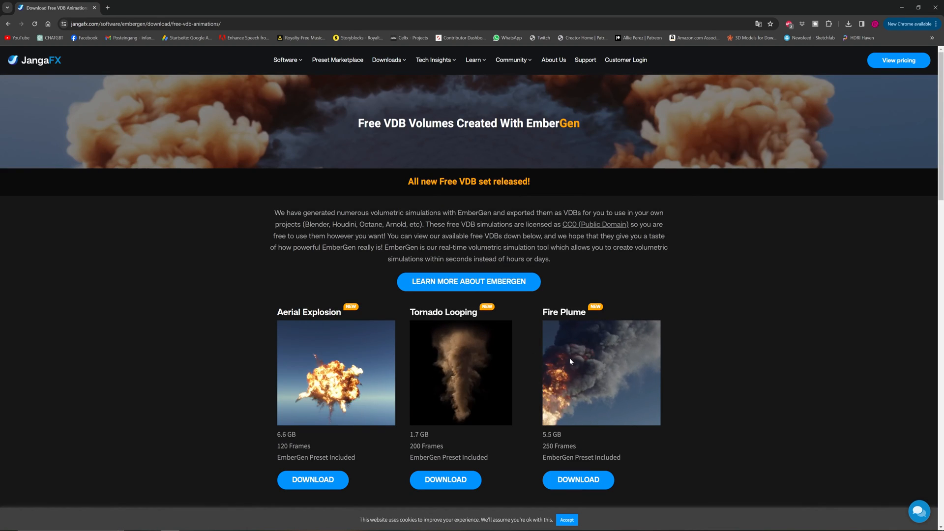
{"action": "scroll", "coordinate": [476, 354], "scroll_direction": "down", "scroll_amount": 2}
{"action": "scroll", "coordinate": [475, 353], "scroll_direction": "down", "scroll_amount": 2}
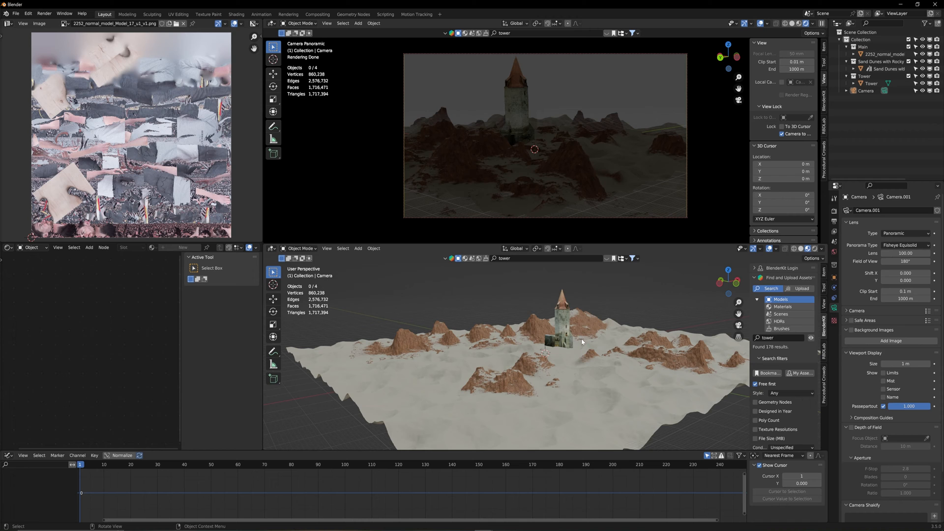
Switch to Blender and examine the tower and the surrounding sand dunes from several angles
{"action": "mouse_move", "coordinate": [576, 350]}
{"action": "middle_mouse_down"}
{"action": "mouse_move", "coordinate": [563, 358]}
{"action": "mouse_move", "coordinate": [574, 366]}
{"action": "middle_mouse_up"}
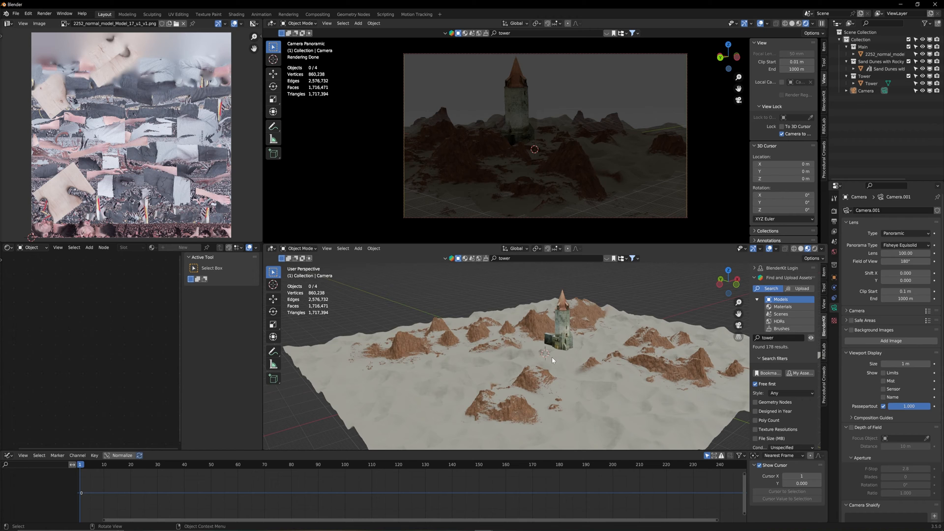
{"action": "middle_click_drag", "start_coordinate": [588, 343], "coordinate": [617, 363]}
{"action": "left_click", "coordinate": [572, 298]}
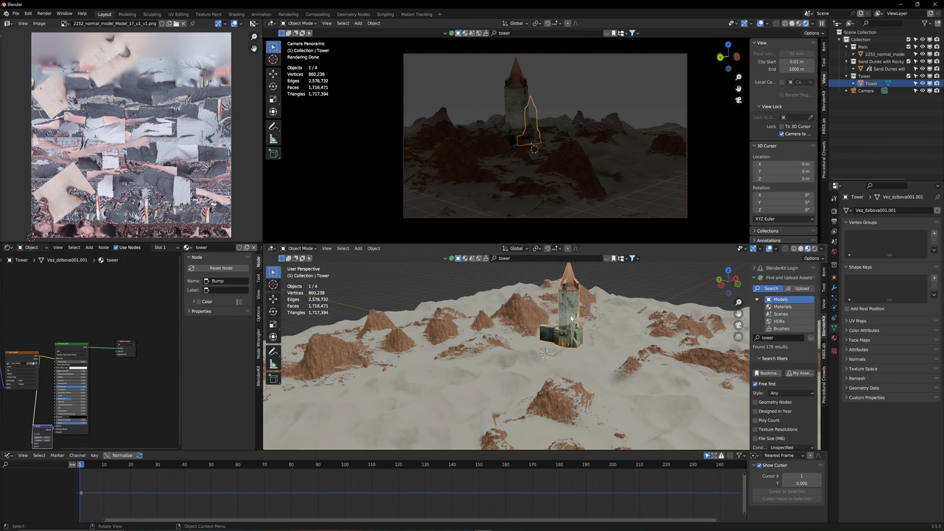
{"action": "middle_click_drag", "start_coordinate": [601, 376], "coordinate": [587, 364]}
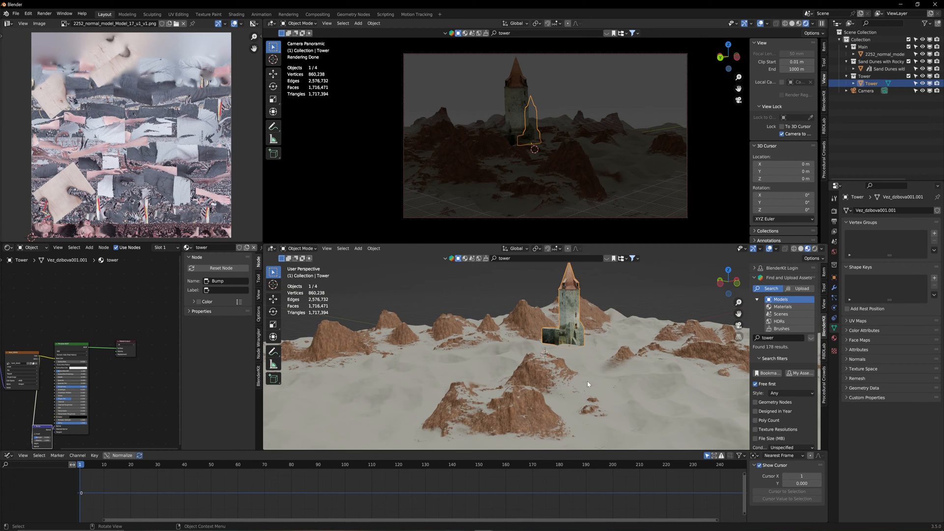
{"action": "left_click", "coordinate": [519, 257]}
{"action": "key", "text": "Return"}
{"action": "mouse_move", "coordinate": [577, 367]}
{"action": "middle_mouse_down"}
{"action": "mouse_move", "coordinate": [565, 376]}
{"action": "mouse_move", "coordinate": [572, 385]}
{"action": "mouse_move", "coordinate": [586, 377]}
{"action": "middle_mouse_up"}
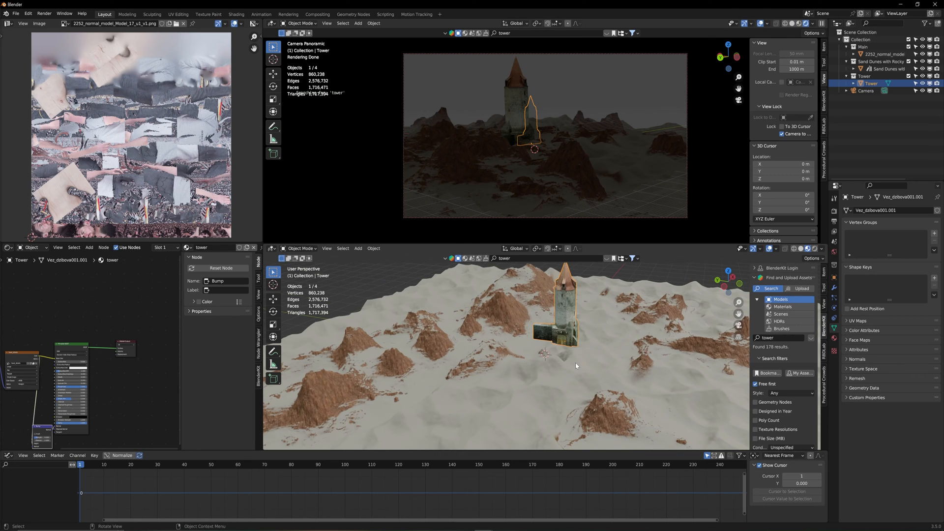
Import all tornado .vdb files from the TornadoLooping VDB folder as one OpenVDB volume sequence
{"action": "key", "text": "shift+a"}
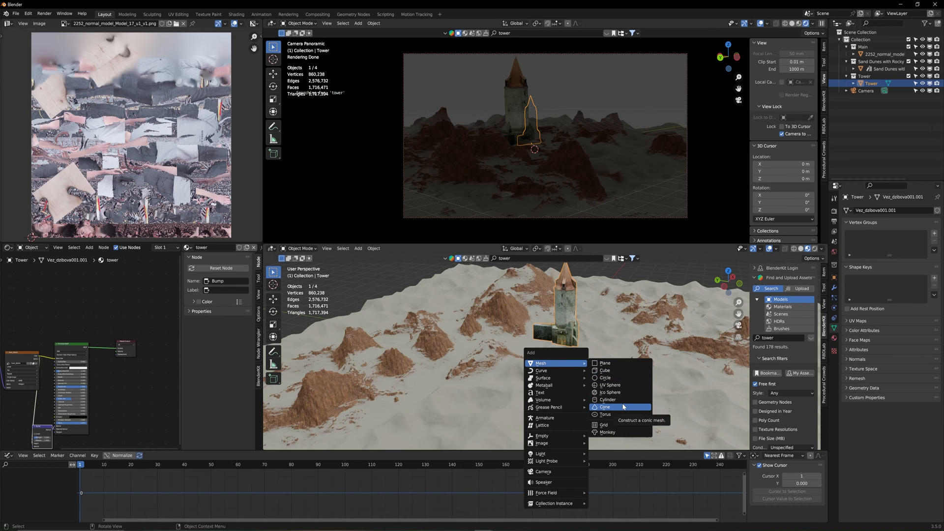
{"action": "mouse_move", "coordinate": [568, 400]}
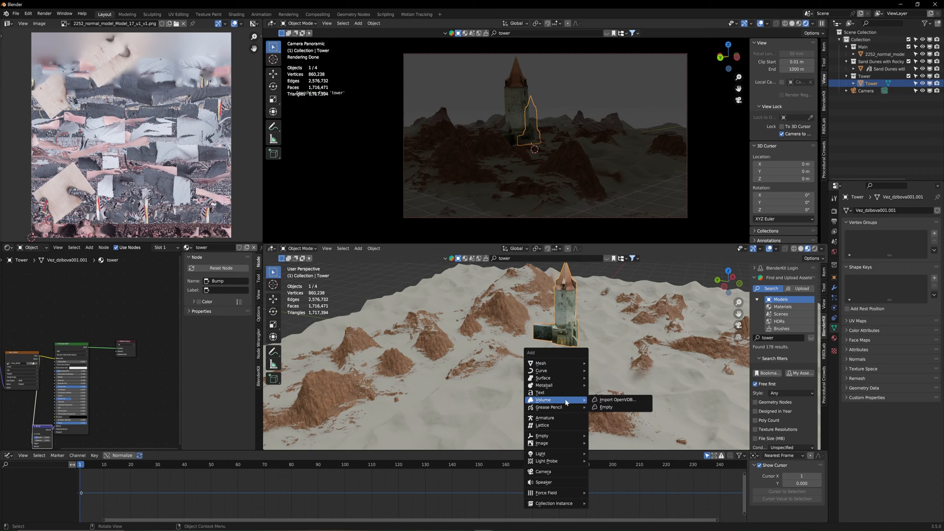
{"action": "left_click", "coordinate": [613, 400]}
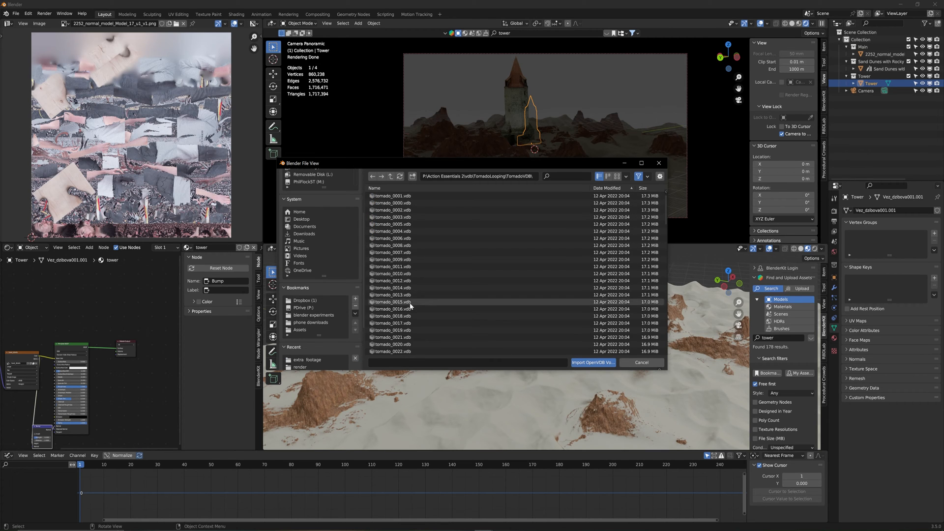
{"action": "left_click", "coordinate": [403, 196]}
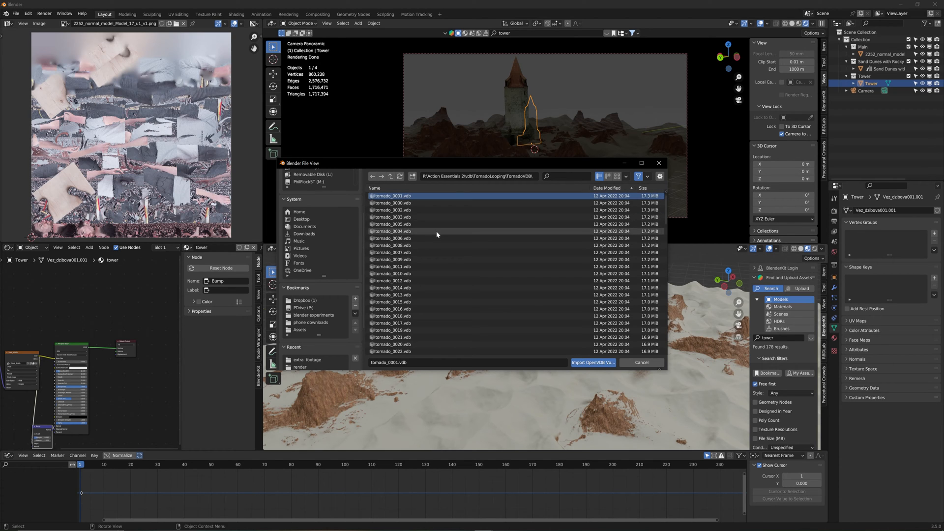
{"action": "key", "text": "a"}
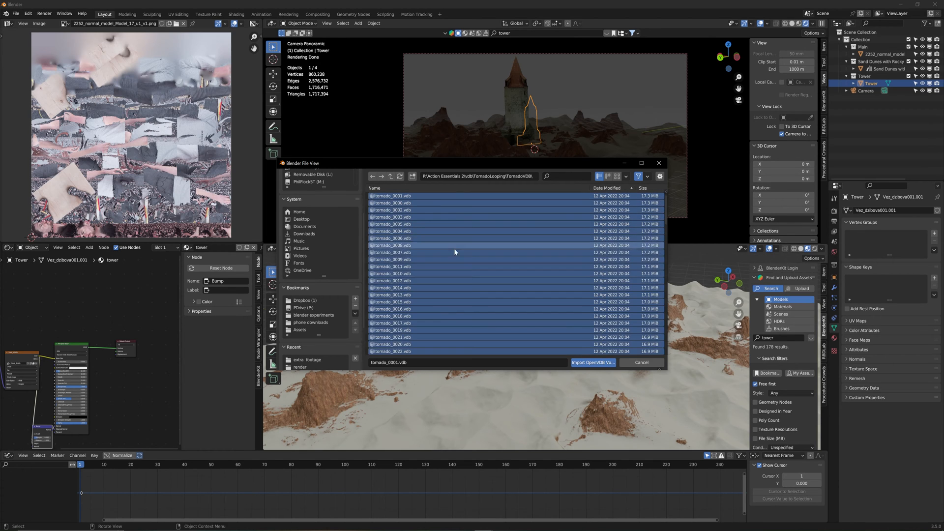
{"action": "left_click", "coordinate": [595, 363]}
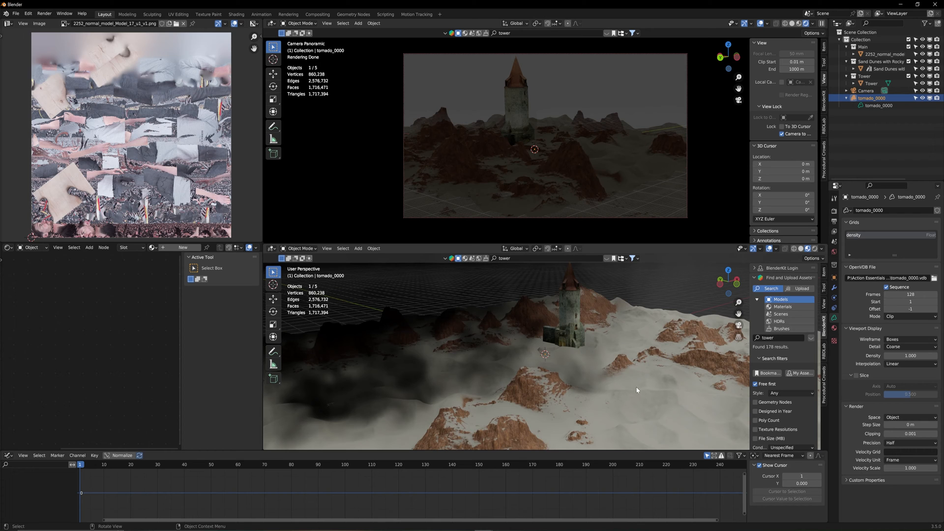
Scale the tornado volume down to about 0.15 and raise it along Z to about 54 m
{"action": "key", "text": "s"}
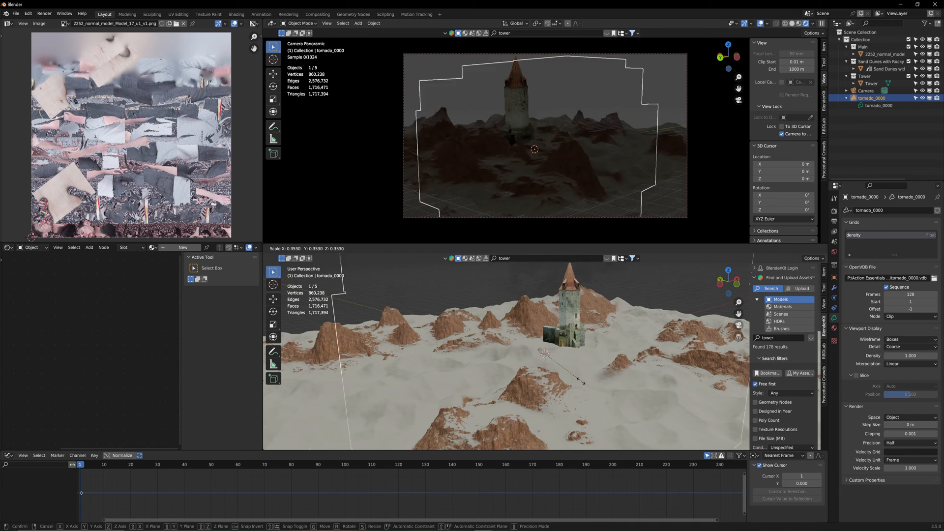
{"action": "left_click", "coordinate": [564, 375]}
{"action": "key", "text": "g"}
{"action": "key", "text": "z"}
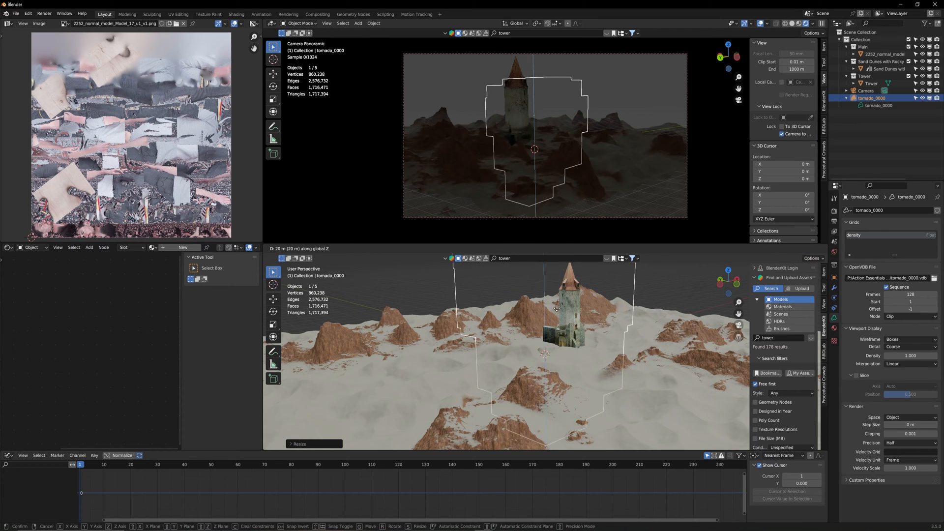
{"action": "left_click", "coordinate": [541, 436]}
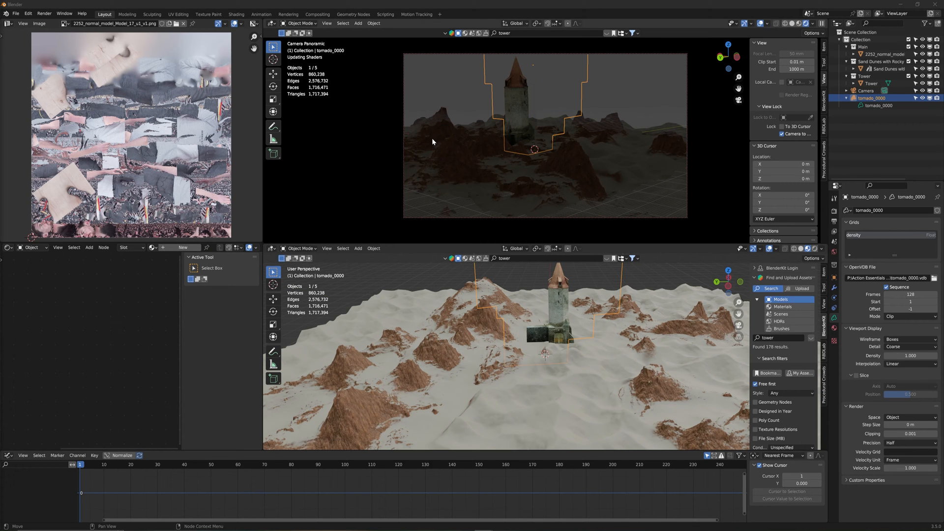
Set the camera view to solid shading and play the tornado animation, stopping at frame 116
{"action": "key", "text": "space"}
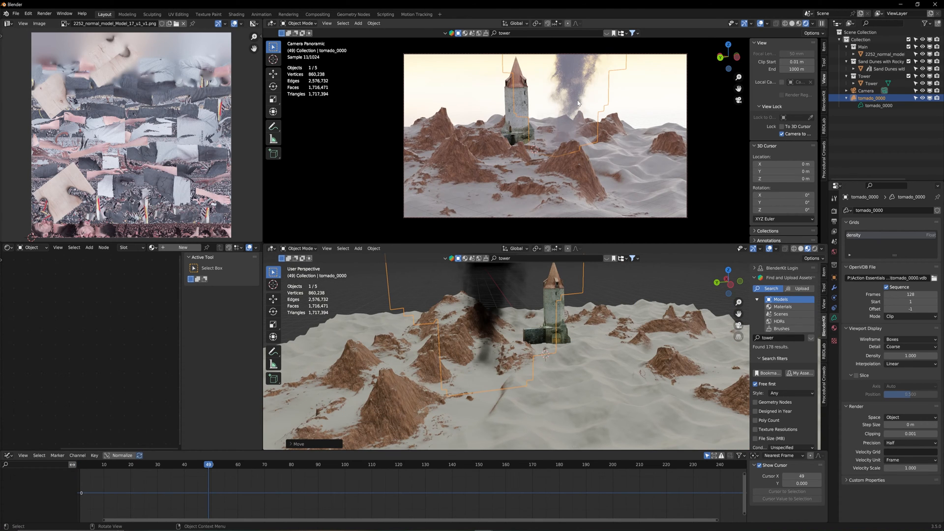
{"action": "key", "text": "z"}
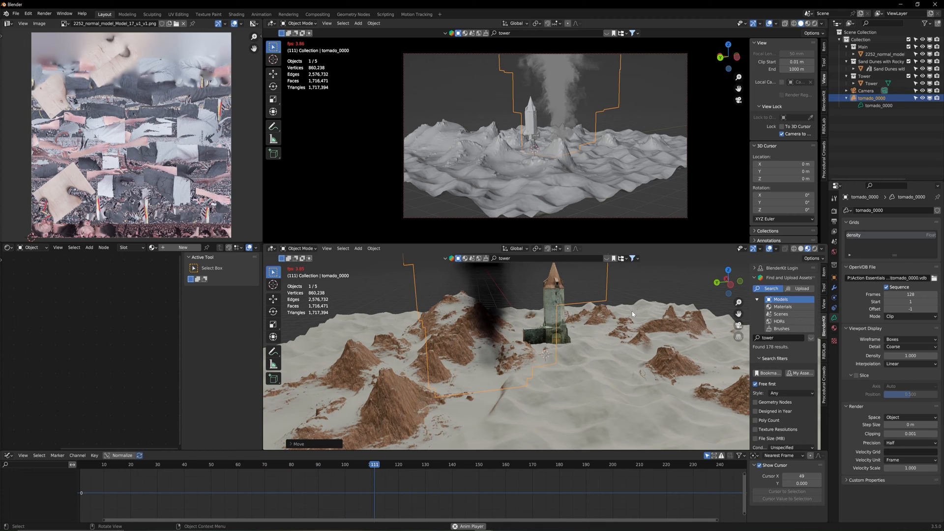
{"action": "key", "text": "space"}
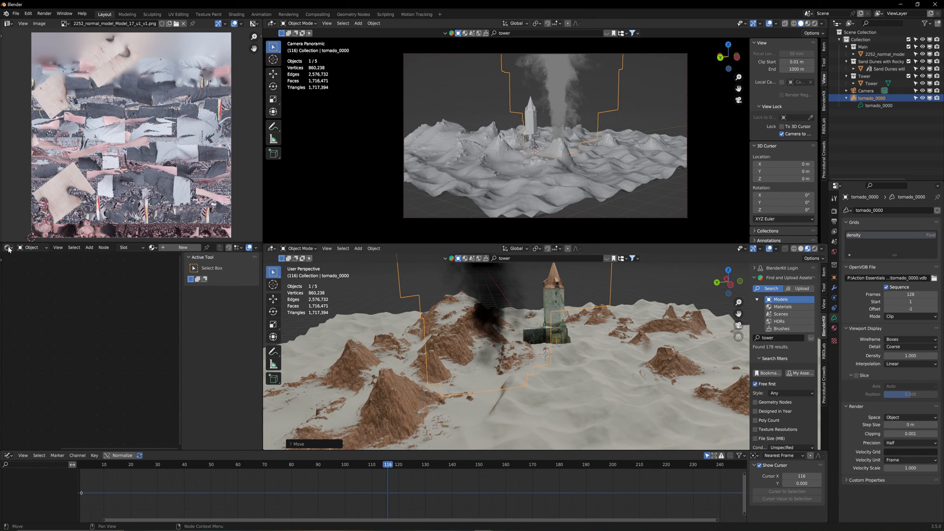
Create a new Principled Volume material for the tornado and set its anisotropy to 0.6
{"action": "left_click", "coordinate": [8, 248]}
{"action": "left_click", "coordinate": [20, 317]}
{"action": "left_click", "coordinate": [185, 248]}
{"action": "scroll", "coordinate": [97, 381], "scroll_direction": "up", "scroll_amount": 3}
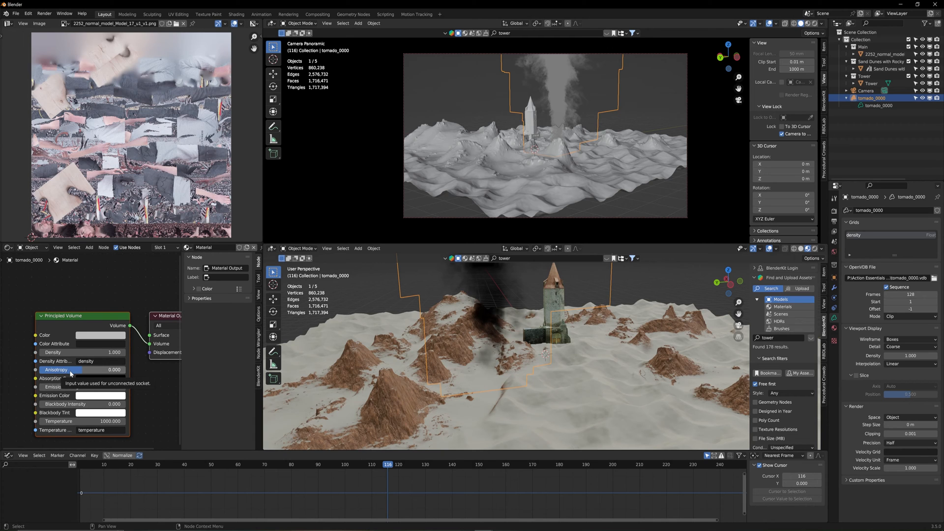
{"action": "left_click", "coordinate": [73, 371]}
{"action": "type", "text": ".6"}
{"action": "key", "text": "Return"}
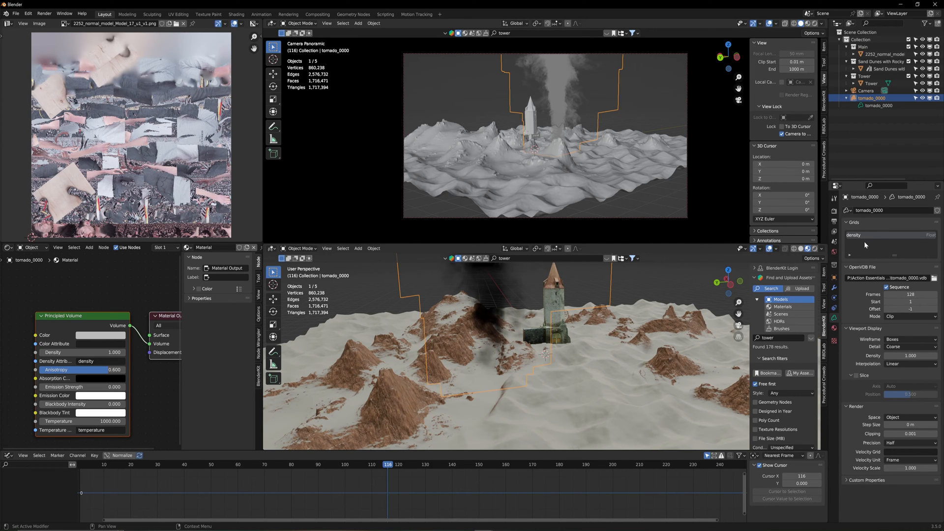
Check a test render of the tornado beside the tower at frame 116, and close the render window
{"action": "left_click", "coordinate": [92, 430]}
{"action": "left_click", "coordinate": [147, 419]}
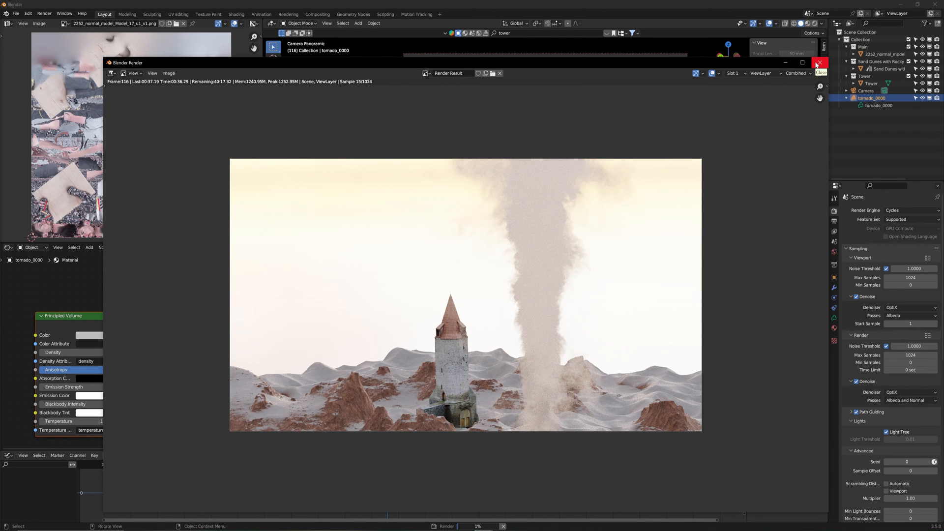
{"action": "left_click", "coordinate": [818, 63]}
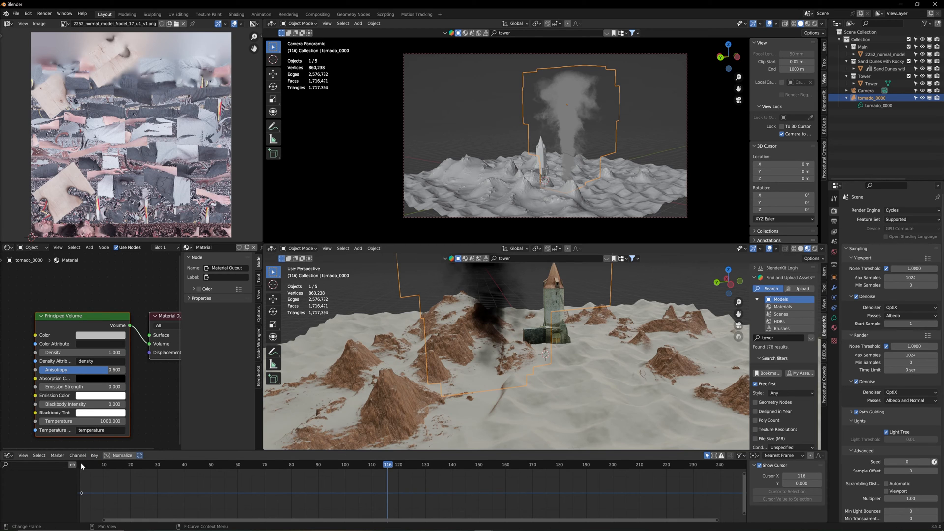
Return to frame 1 and insert a location keyframe on the tornado volume
{"action": "key", "text": "shift+Left"}
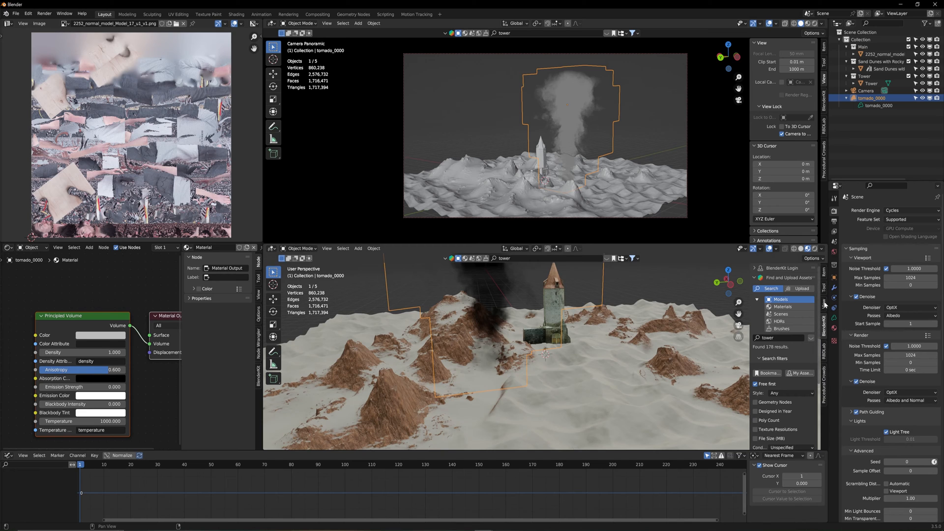
{"action": "left_click", "coordinate": [825, 274]}
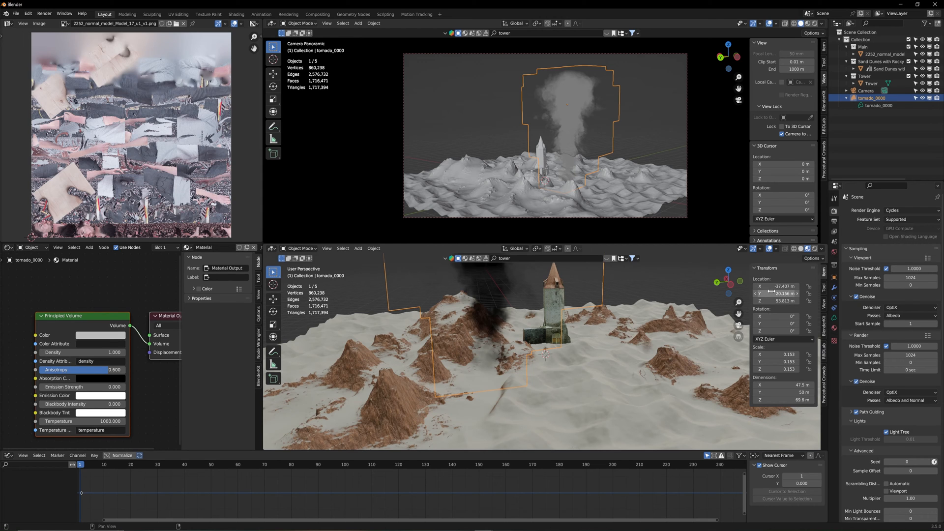
{"action": "key", "text": "i"}
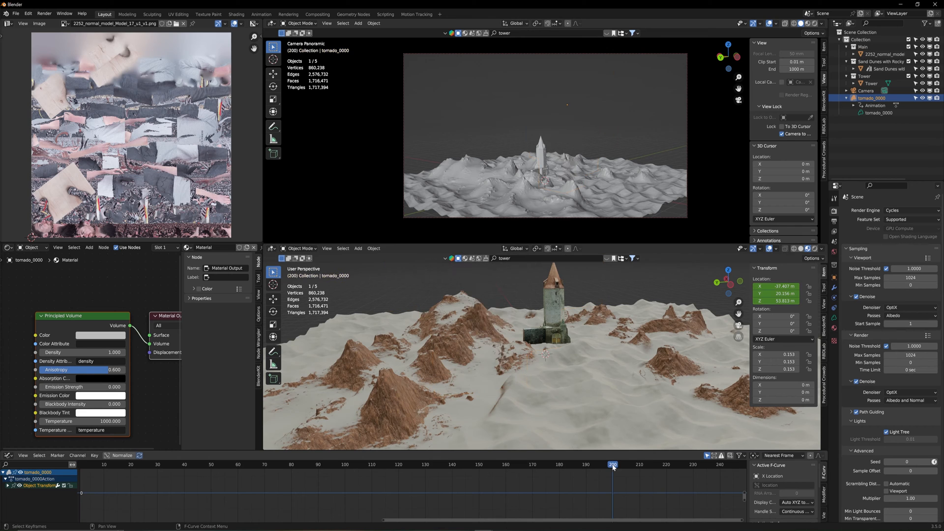
At frame 128, move the tornado in top view to about X -50.8 m, Y 0.1 m and keyframe its location
{"action": "left_click", "coordinate": [414, 465]}
{"action": "left_click", "coordinate": [417, 470]}
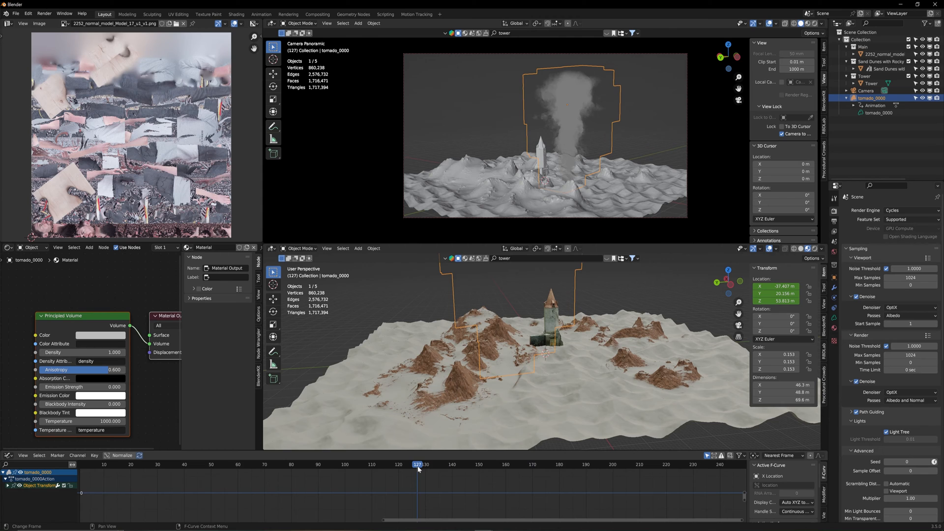
{"action": "left_click", "coordinate": [419, 470]}
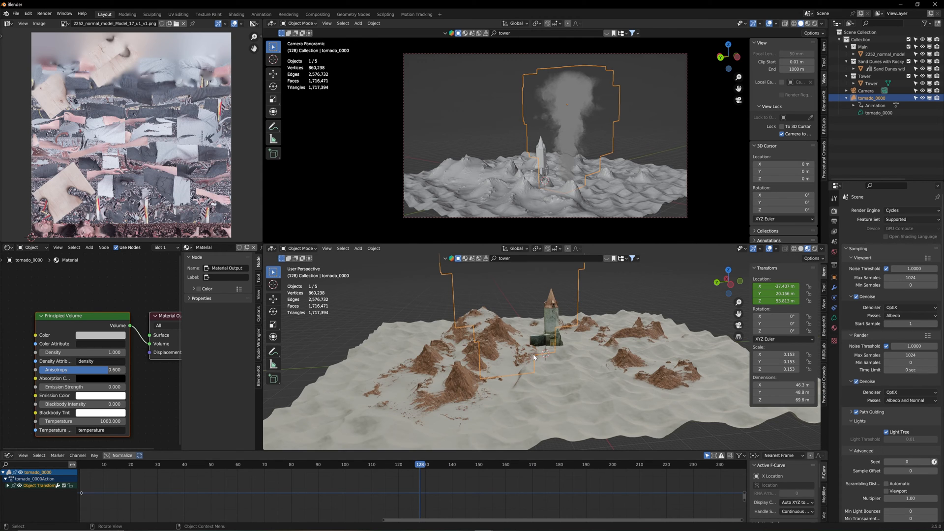
{"action": "key", "text": "KP_7"}
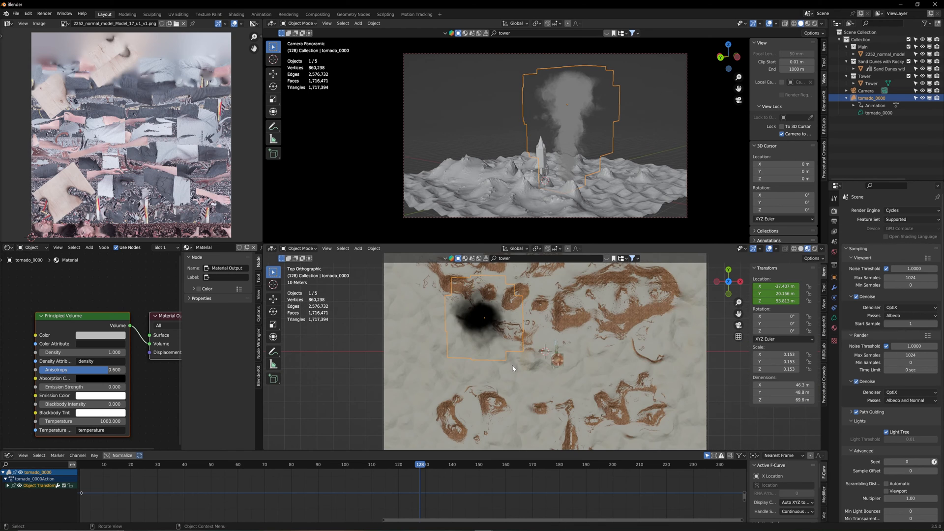
{"action": "key", "text": "g"}
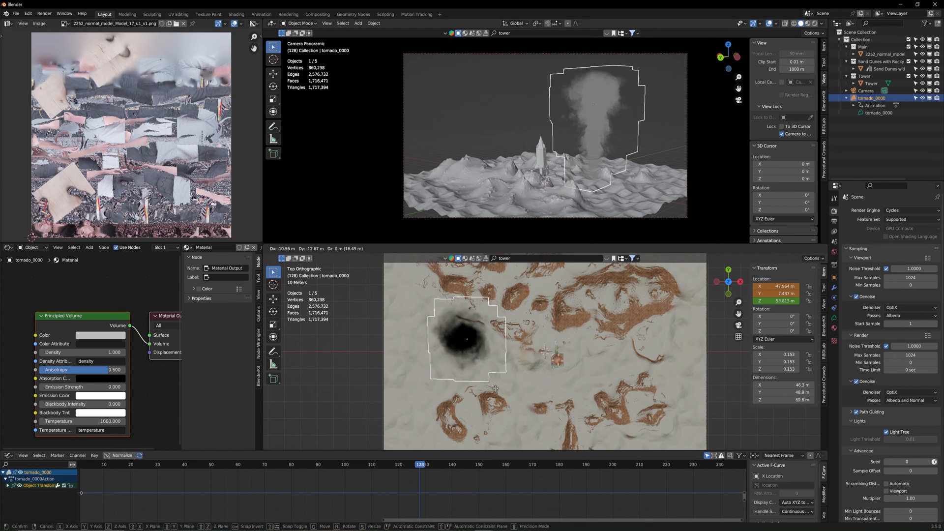
{"action": "left_click", "coordinate": [491, 402]}
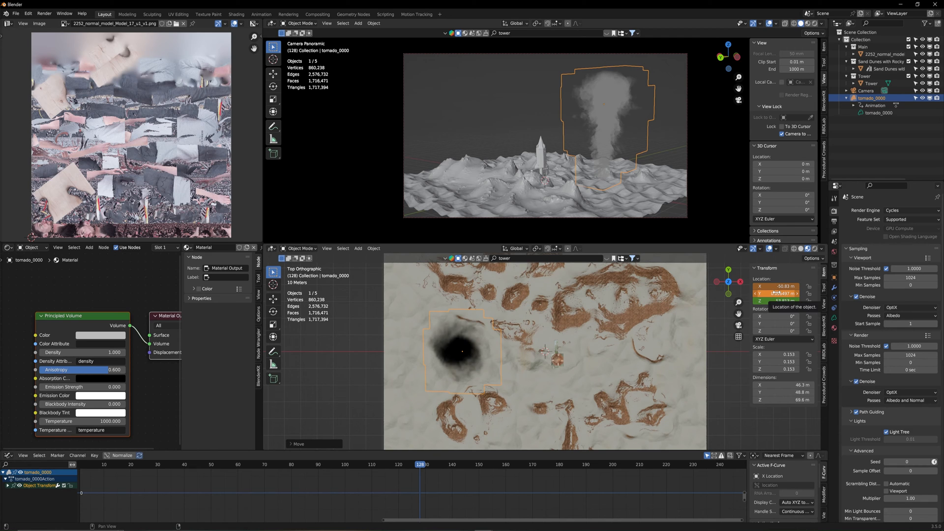
{"action": "key", "text": "i"}
Set the interpolation of the tornado's location keyframes to linear
{"action": "scroll", "coordinate": [399, 500], "scroll_direction": "down", "scroll_amount": 6}
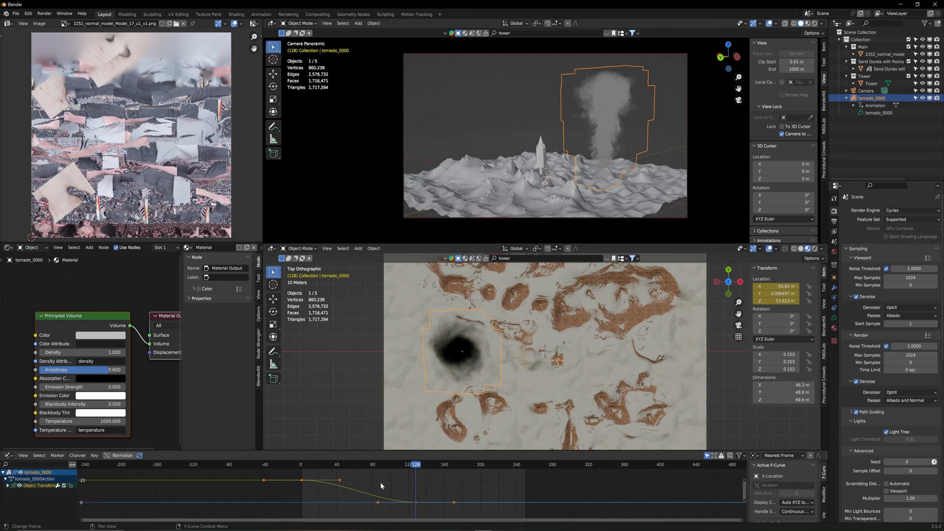
{"action": "key", "text": "t"}
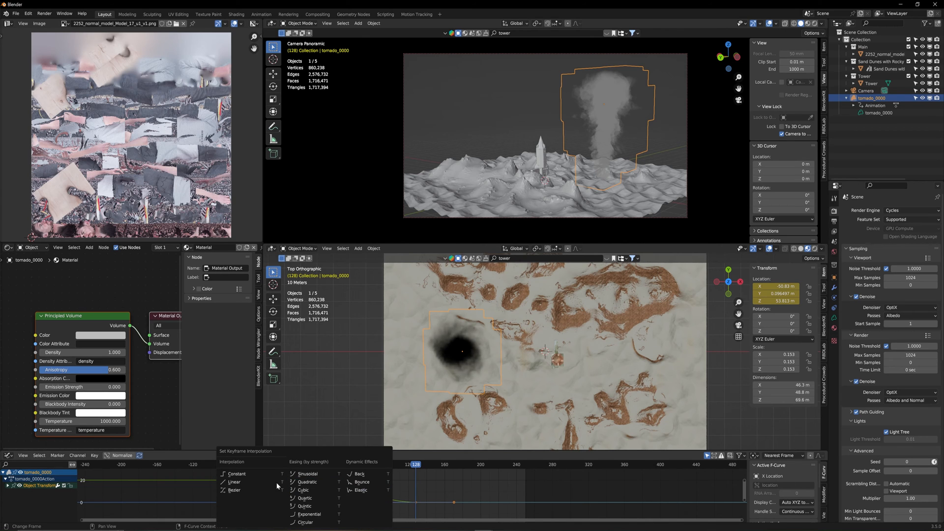
{"action": "left_click", "coordinate": [237, 480]}
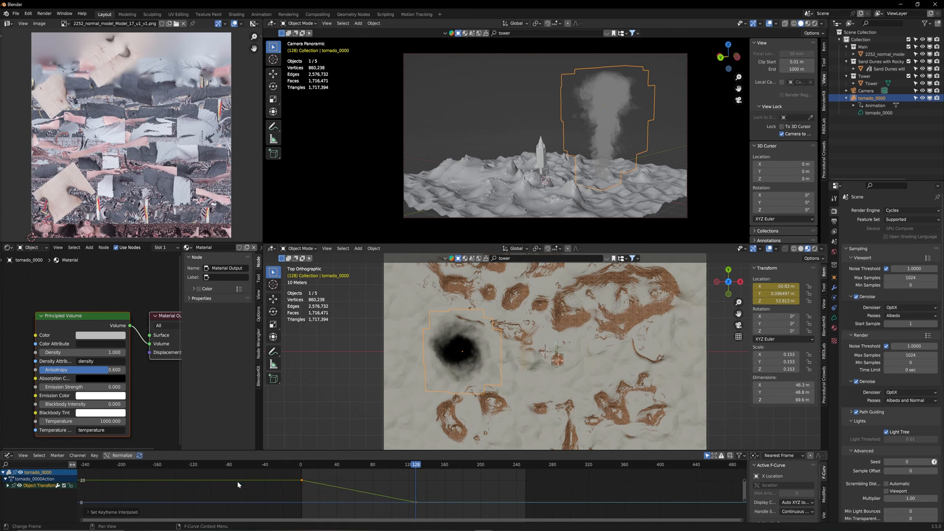
At frame 41, set the tornado's Principled Volume density to 2 and its viewport display density to 2.08
{"action": "left_click", "coordinate": [312, 465]}
{"action": "mouse_move", "coordinate": [331, 464]}
{"action": "left_mouse_down"}
{"action": "mouse_move", "coordinate": [417, 473]}
{"action": "mouse_move", "coordinate": [337, 473]}
{"action": "left_mouse_up"}
{"action": "scroll", "coordinate": [505, 341], "scroll_direction": "down", "scroll_amount": 3}
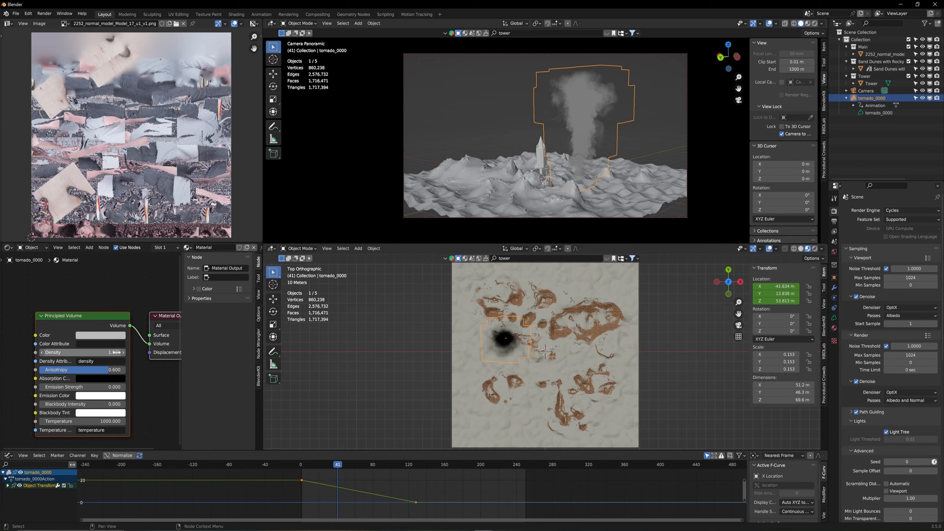
{"action": "left_click", "coordinate": [106, 353]}
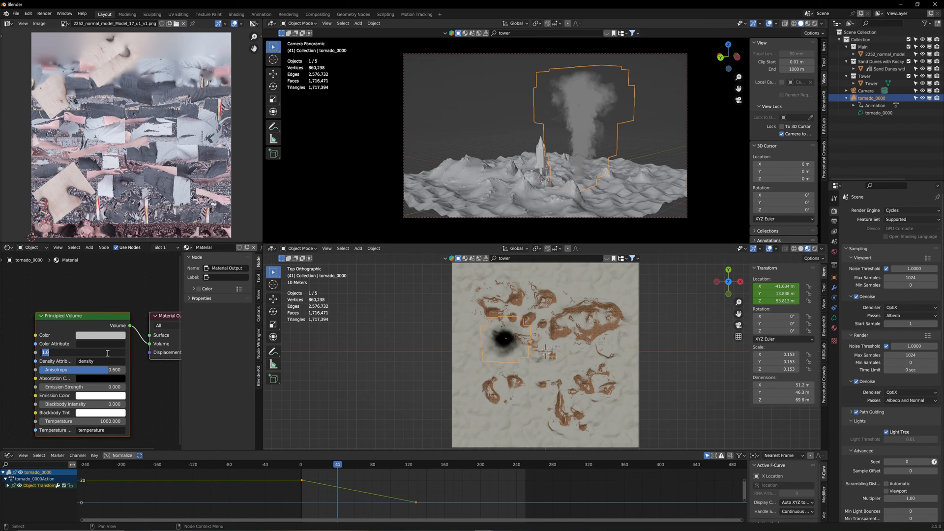
{"action": "type", "text": "2"}
{"action": "key", "text": "Return"}
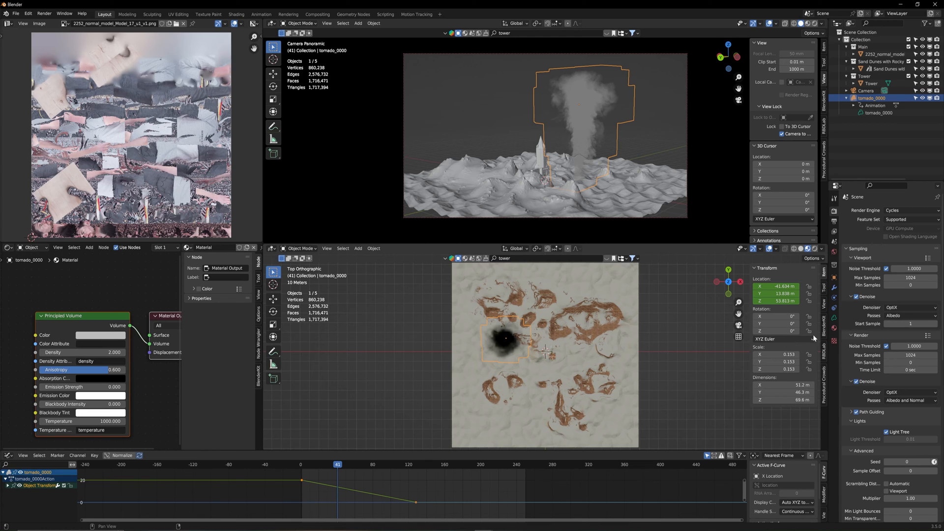
{"action": "left_click", "coordinate": [834, 318]}
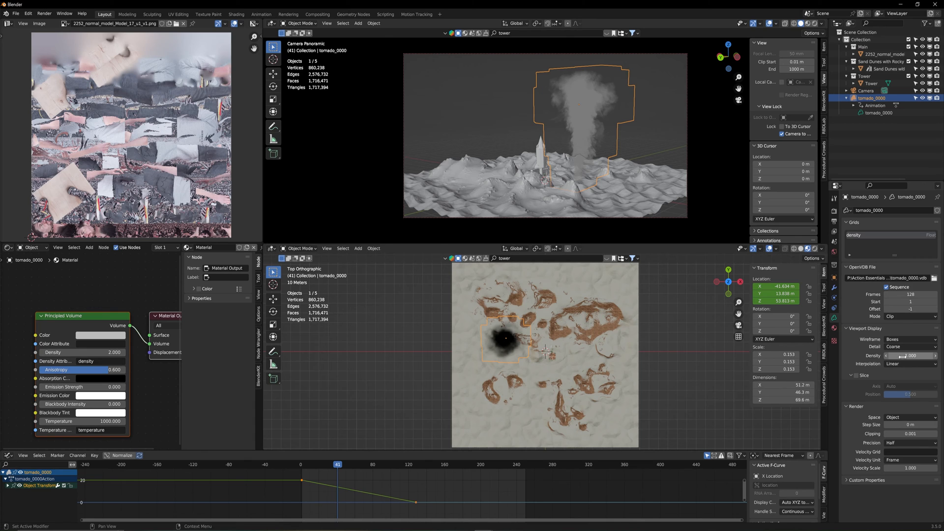
{"action": "left_click_drag", "start_coordinate": [891, 356], "coordinate": [898, 356]}
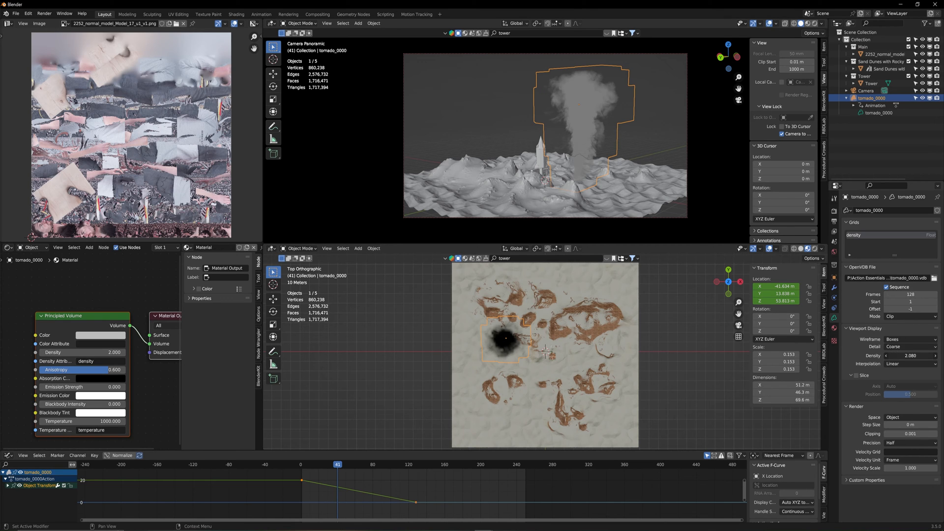
Extend the desert ground around the tower with linked duplicates of the sand dunes terrain
{"action": "left_click", "coordinate": [583, 347]}
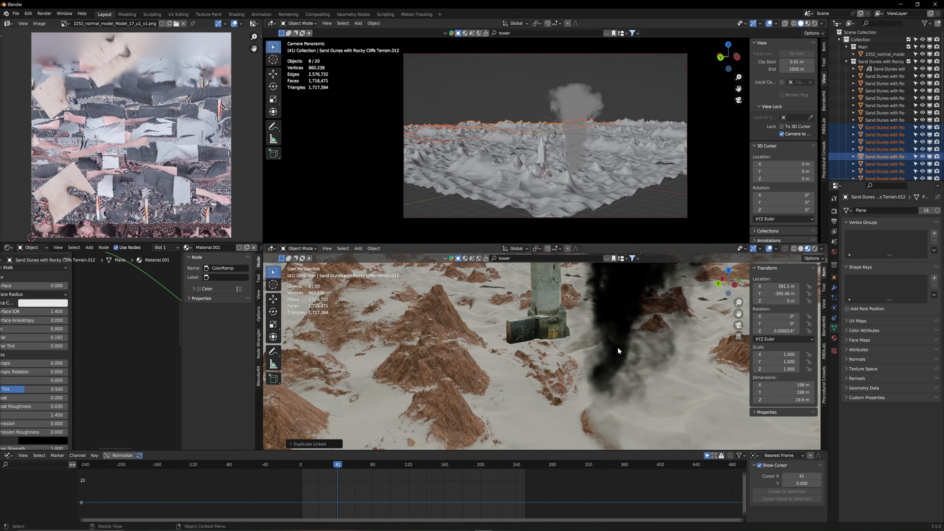
{"action": "scroll", "coordinate": [617, 347], "scroll_direction": "down", "scroll_amount": 7}
{"action": "scroll", "coordinate": [569, 345], "scroll_direction": "up", "scroll_amount": 4}
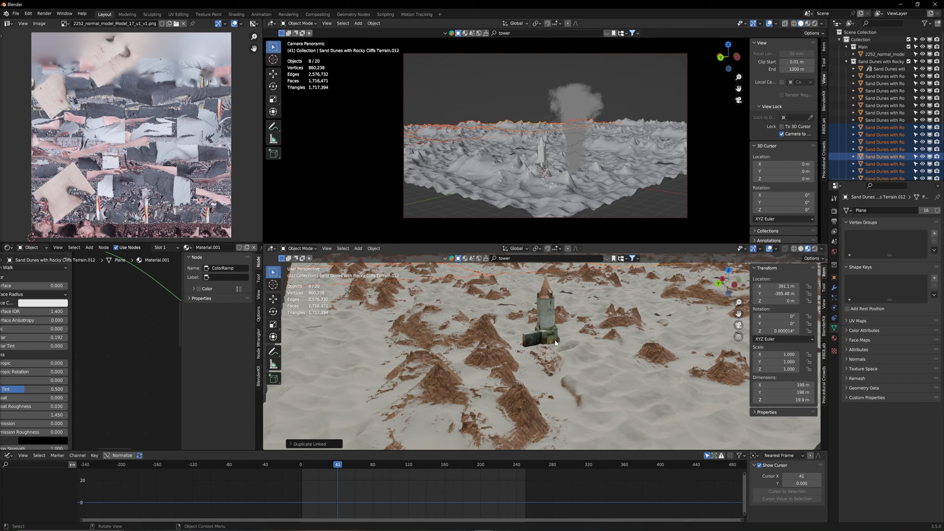
Add a cube mesh at the scene origin and scale it up uniformly to about 292 m
{"action": "key", "text": "shift+a"}
{"action": "mouse_move", "coordinate": [551, 304]}
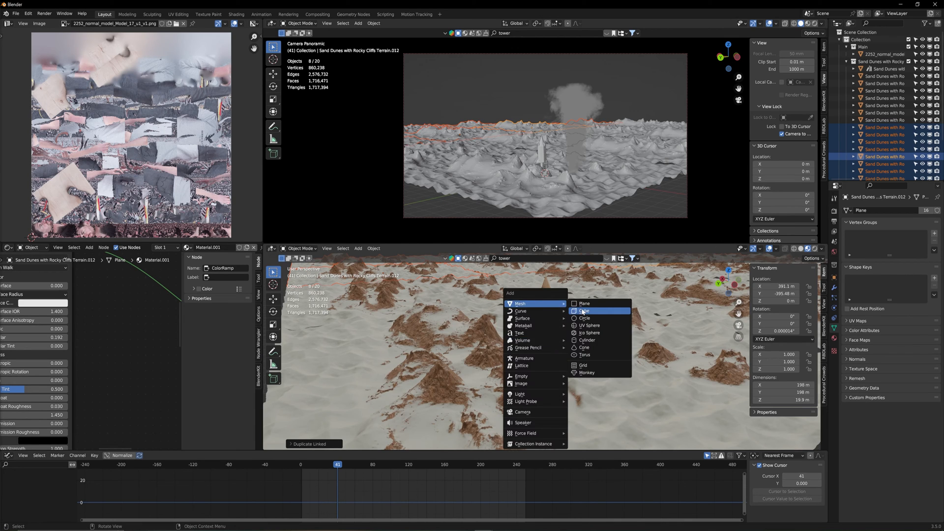
{"action": "left_click", "coordinate": [582, 312]}
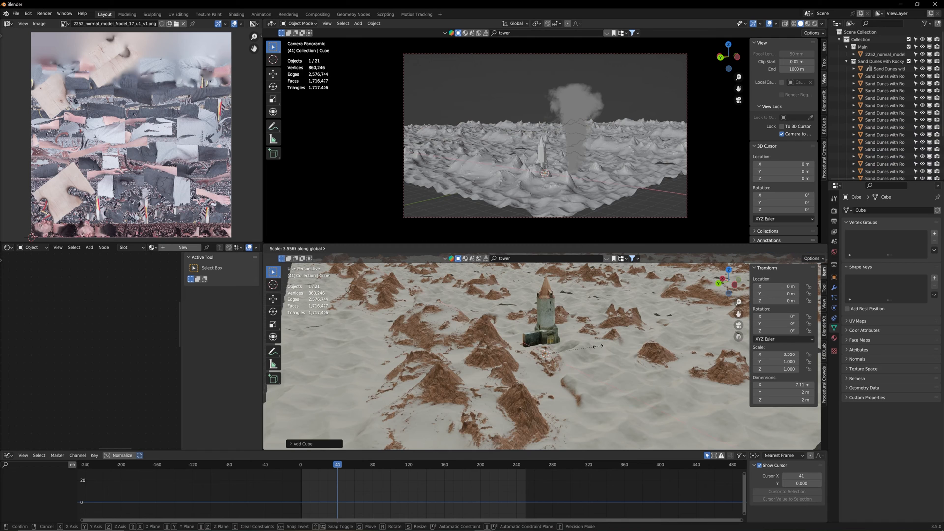
{"action": "scroll", "coordinate": [564, 354], "scroll_direction": "down", "scroll_amount": 5}
{"action": "key", "text": "s"}
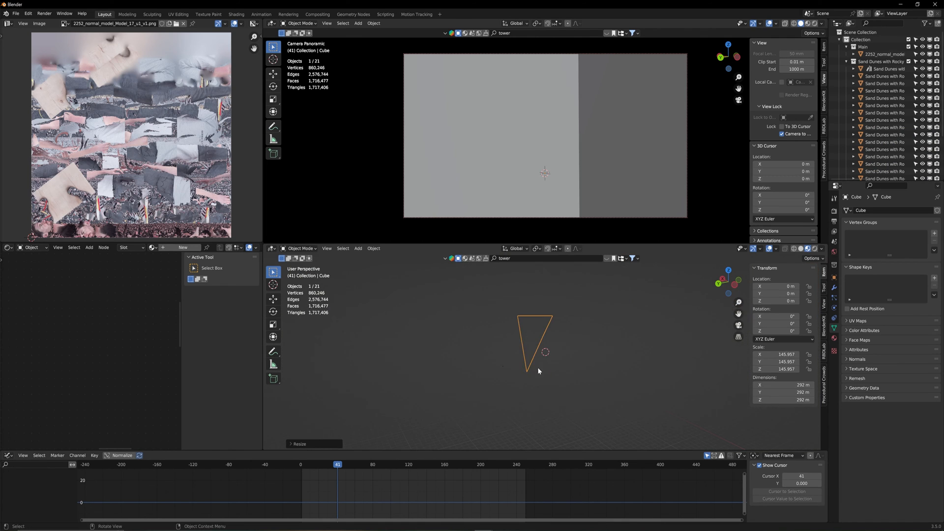
{"action": "left_click", "coordinate": [531, 361]}
{"action": "mouse_move", "coordinate": [531, 361]}
{"action": "middle_mouse_down"}
{"action": "mouse_move", "coordinate": [489, 341]}
{"action": "mouse_move", "coordinate": [523, 356]}
{"action": "middle_mouse_up"}
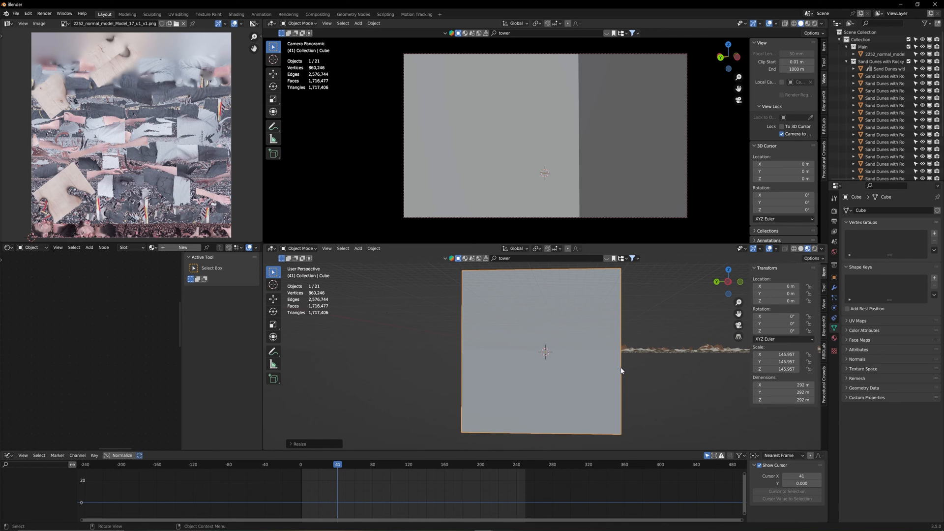
Reshape the cube into a flat box of about 562 × 562 × 92.7 m, raised to about Z 42.2 m
{"action": "key", "text": "s"}
{"action": "key", "text": "z"}
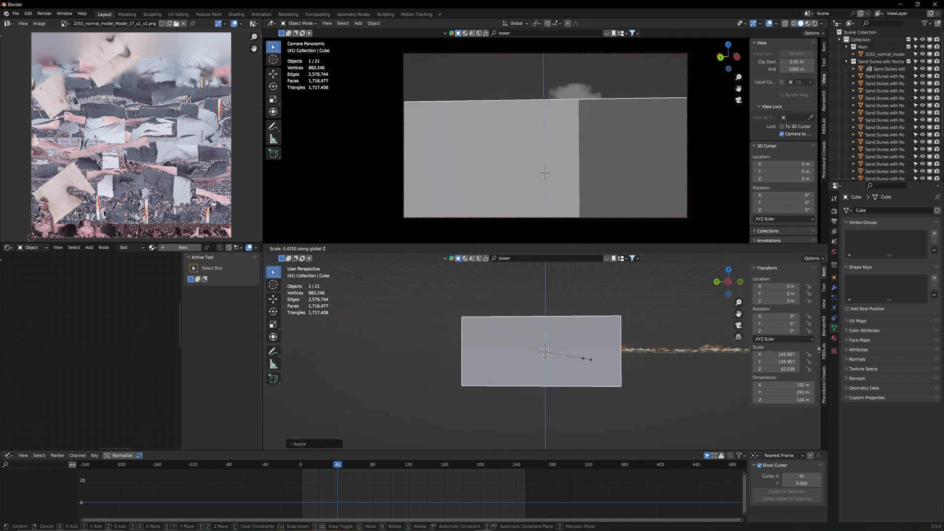
{"action": "left_click", "coordinate": [588, 366]}
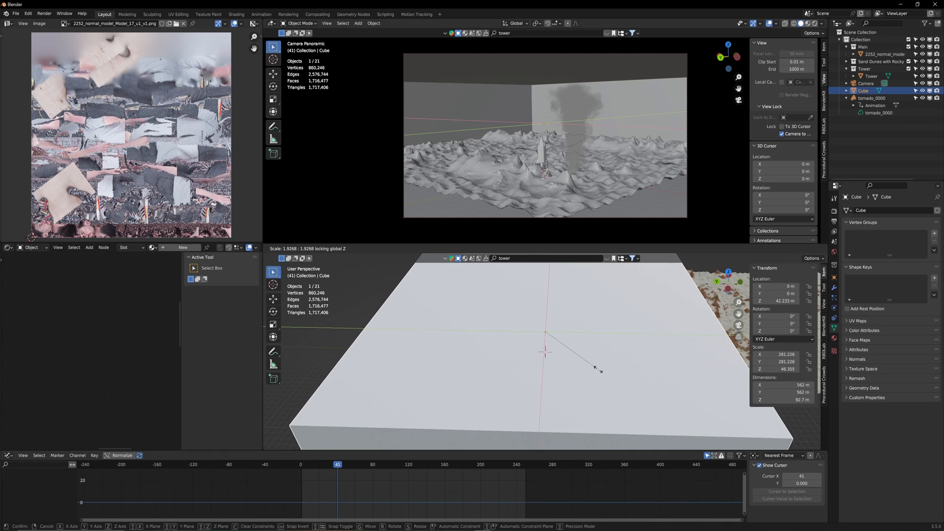
{"action": "left_click", "coordinate": [596, 368]}
{"action": "middle_click_drag", "start_coordinate": [594, 367], "coordinate": [612, 356]}
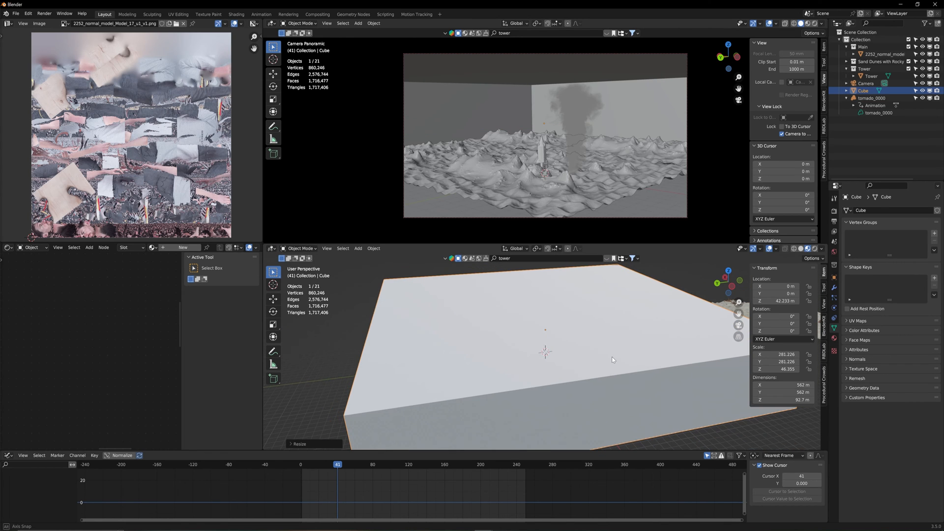
Create a new material named volume on the cube and delete its default surface shader node
{"action": "left_click", "coordinate": [183, 247]}
{"action": "double_click", "coordinate": [223, 248]}
{"action": "type", "text": "volume"}
{"action": "key", "text": "Return"}
{"action": "left_click", "coordinate": [82, 317]}
{"action": "key", "text": "x"}
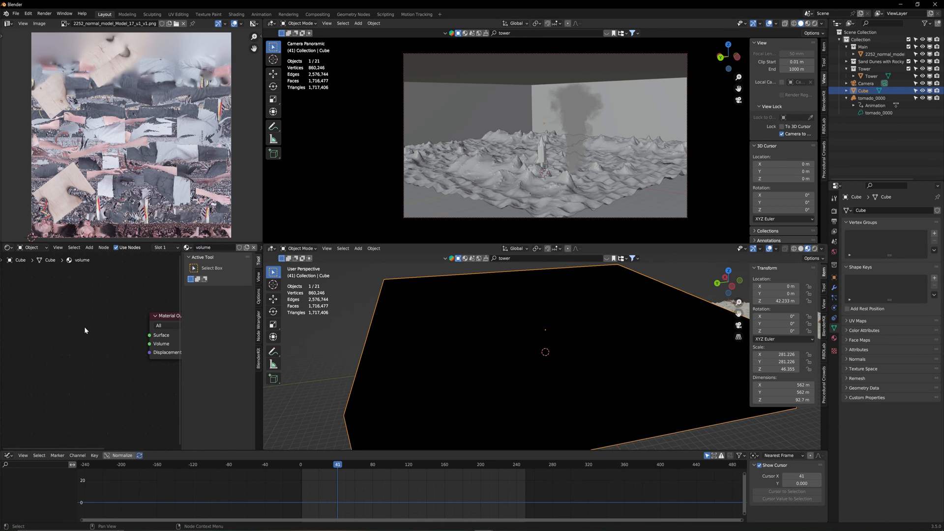
Add a Volume Scatter node and connect it to the Volume input of the material output
{"action": "key", "text": "shift+a"}
{"action": "type", "text": "vol"}
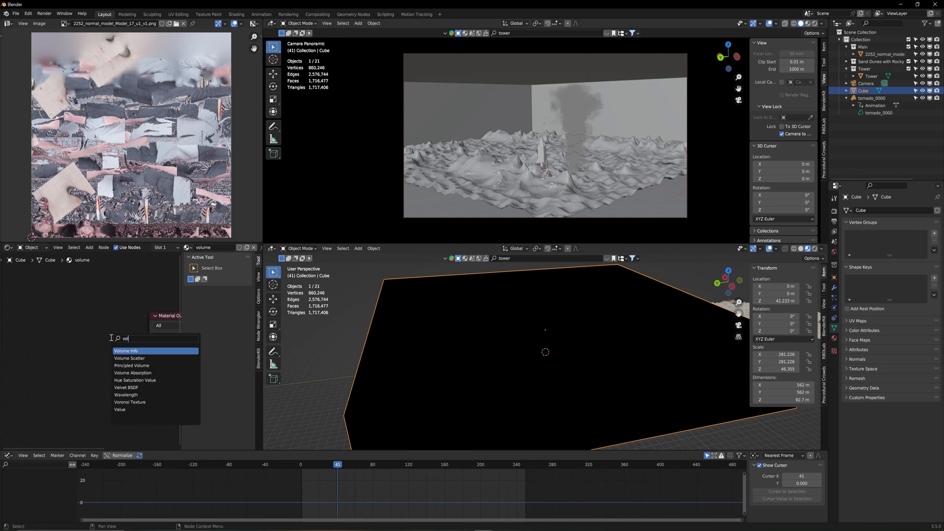
{"action": "left_click", "coordinate": [129, 394]}
{"action": "left_click", "coordinate": [91, 344]}
{"action": "left_click_drag", "start_coordinate": [119, 331], "coordinate": [149, 343]}
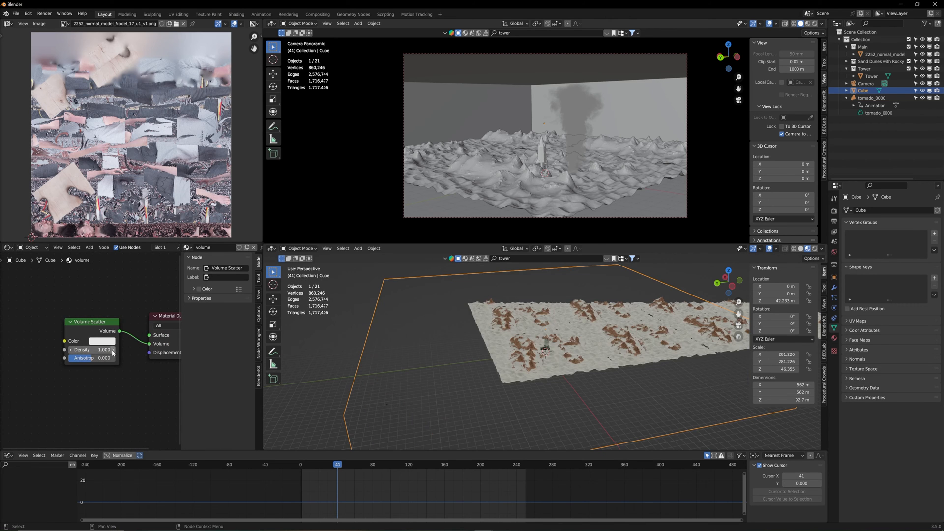
Set the Volume Scatter density to 0.01 and its anisotropy to 0.6
{"action": "left_click", "coordinate": [100, 350]}
{"action": "type", "text": ".01"}
{"action": "key", "text": "Return"}
{"action": "left_click", "coordinate": [104, 357]}
{"action": "type", "text": ".5"}
{"action": "key", "text": "Return"}
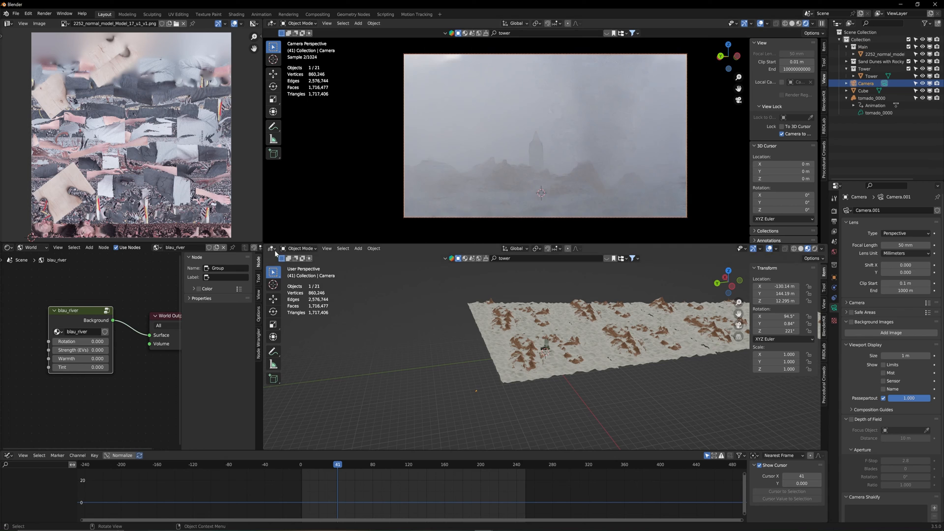
Return to the cube's volume material and thin the fog by setting the Volume Scatter density to 0.001
{"action": "left_click", "coordinate": [32, 247]}
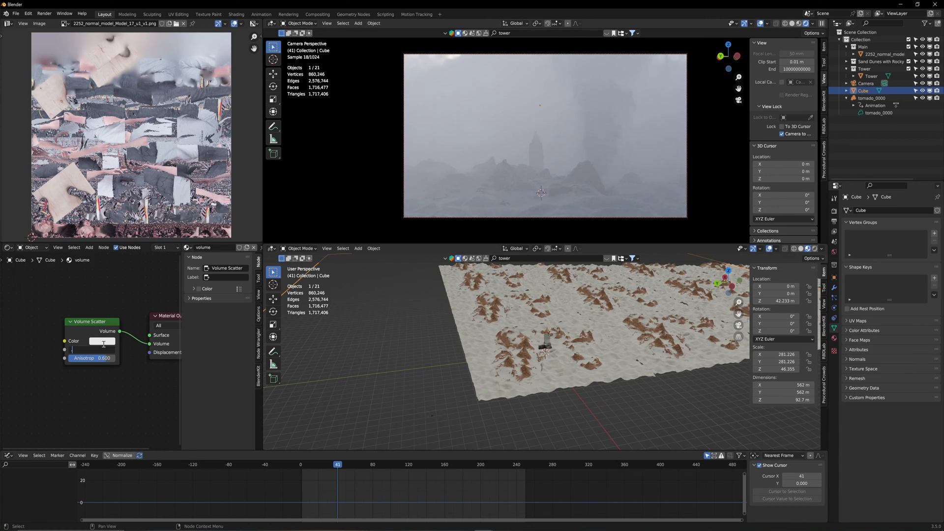
{"action": "type", "text": "001"}
{"action": "key", "text": "Return"}
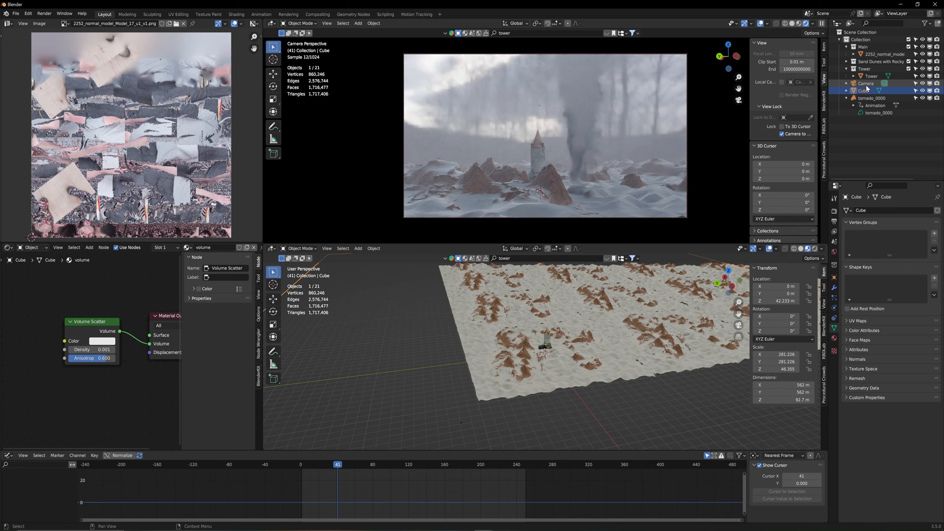
Enable depth of field on the camera and pick the tornado volume as its focus object
{"action": "left_click", "coordinate": [866, 84]}
{"action": "scroll", "coordinate": [853, 482], "scroll_direction": "down", "scroll_amount": 3}
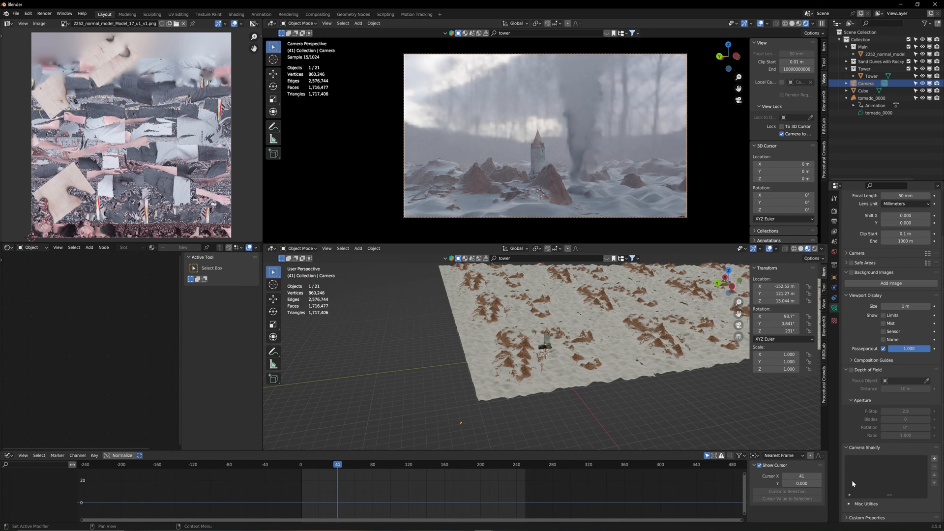
{"action": "left_click", "coordinate": [852, 369]}
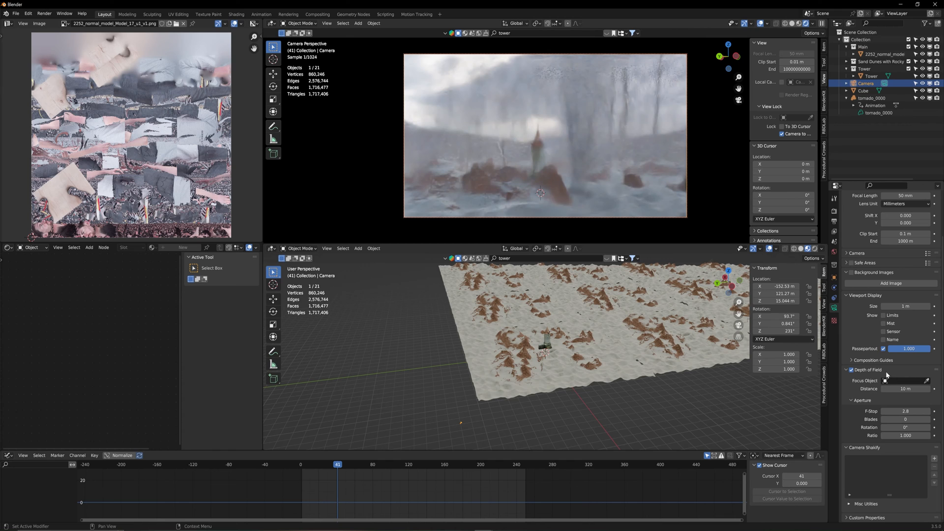
{"action": "left_click", "coordinate": [925, 381]}
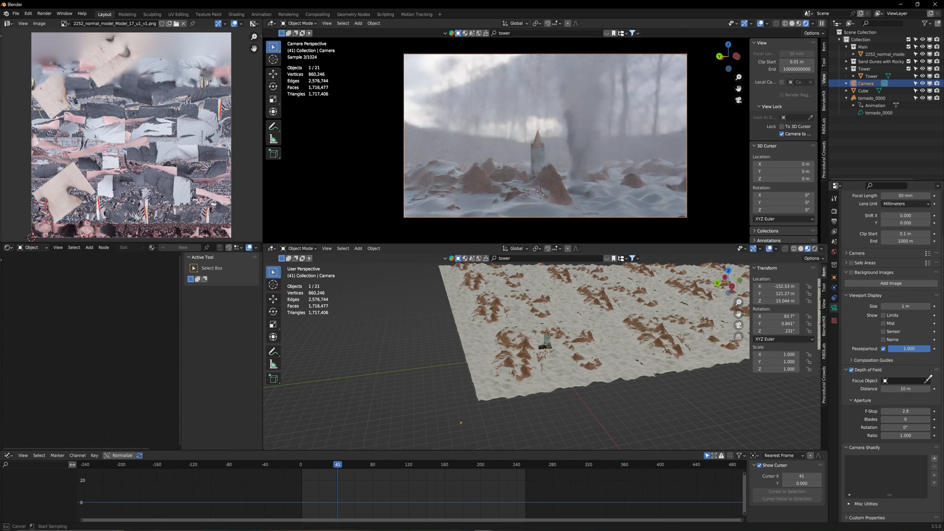
{"action": "left_click", "coordinate": [586, 134]}
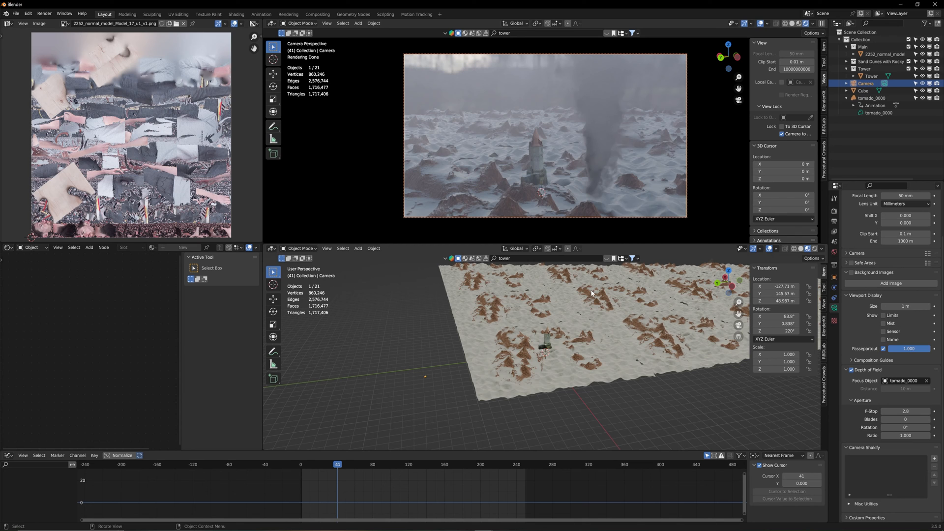
At frame 1, place the camera at about X -128.8 m, Y 146.9 m, Z 32.2 m and keyframe its location and rotation
{"action": "key", "text": "shift+Left"}
{"action": "middle_click_drag", "start_coordinate": [537, 121], "coordinate": [553, 139]}
{"action": "key", "text": "i"}
{"action": "left_click", "coordinate": [824, 47]}
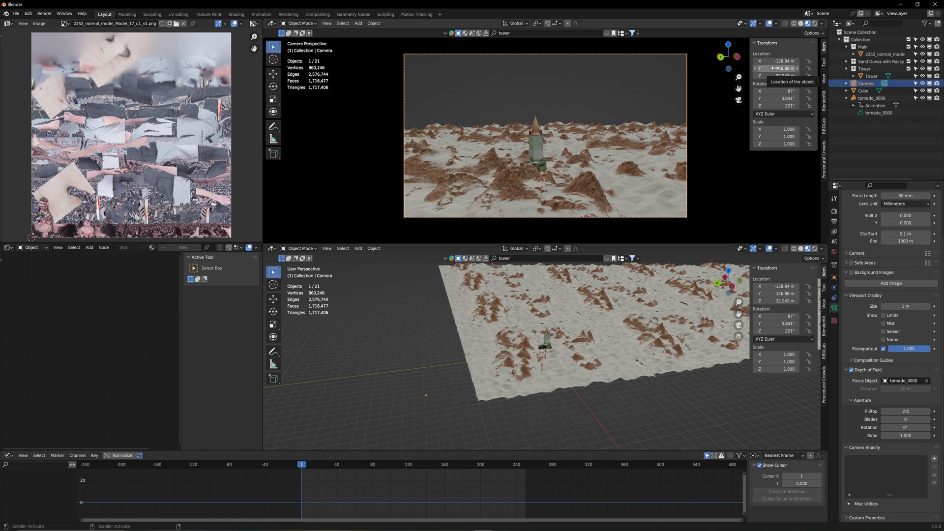
{"action": "key", "text": "i"}
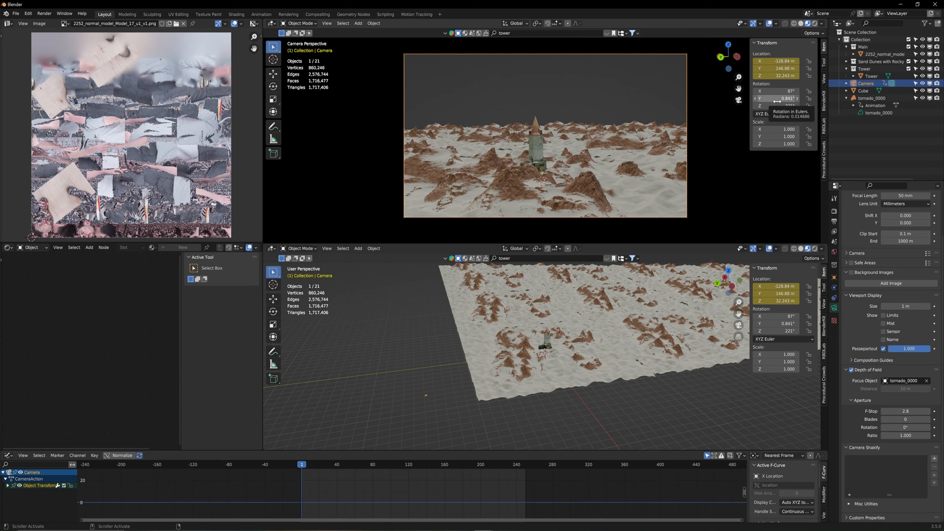
{"action": "key", "text": "i"}
At frame 172, move the camera to about X -170.5 m, Y 97.2 m with Z rotation 239° and keyframe its location and rotation
{"action": "left_click_drag", "start_coordinate": [445, 465], "coordinate": [456, 467]}
{"action": "middle_click_drag", "start_coordinate": [565, 182], "coordinate": [543, 181]}
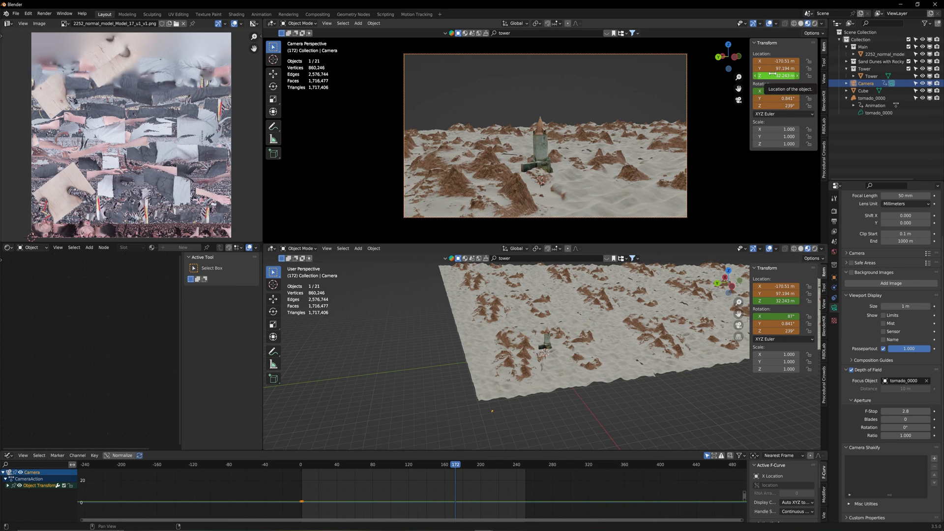
{"action": "key", "text": "i"}
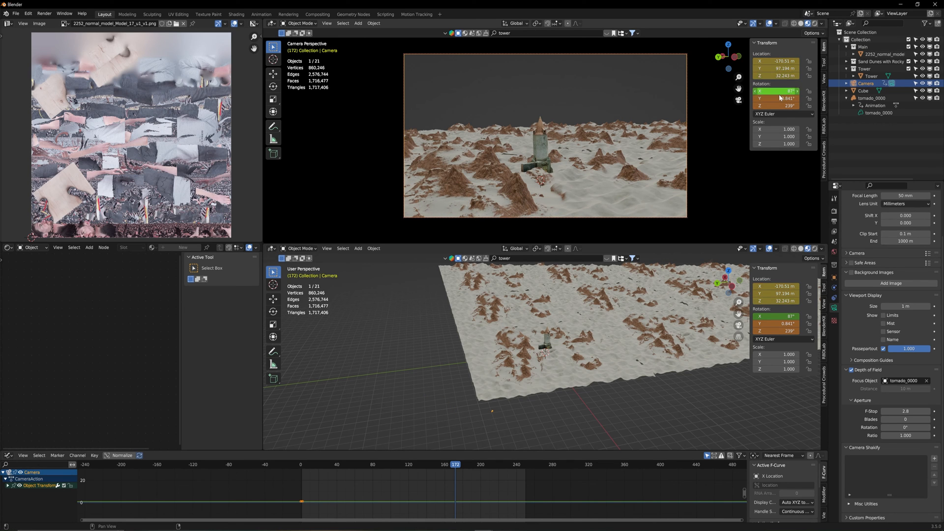
{"action": "key", "text": "i"}
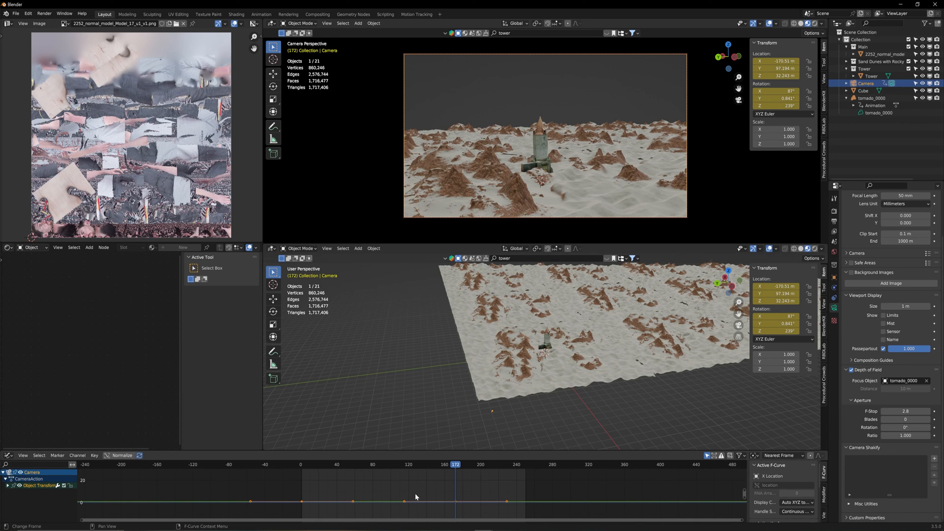
Set the camera keyframes' interpolation to linear and play the animation from the start
{"action": "key", "text": "t"}
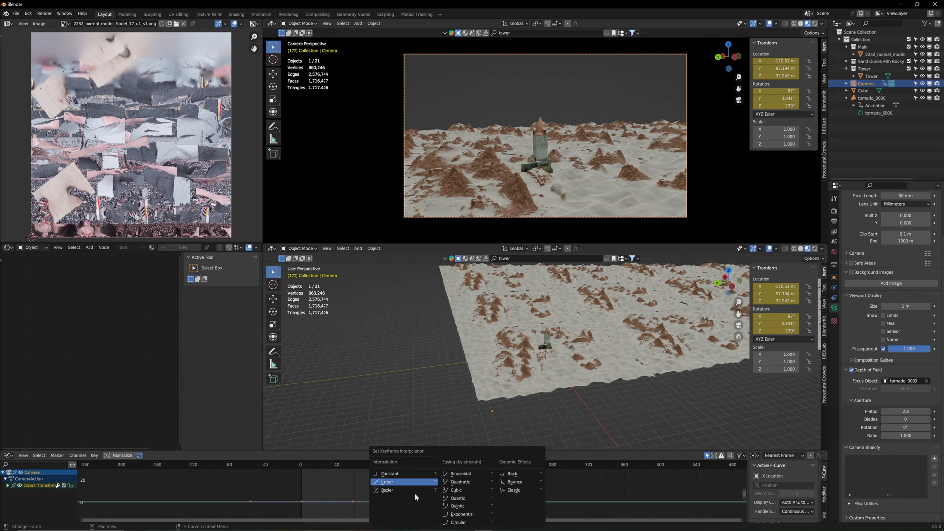
{"action": "left_click", "coordinate": [387, 482]}
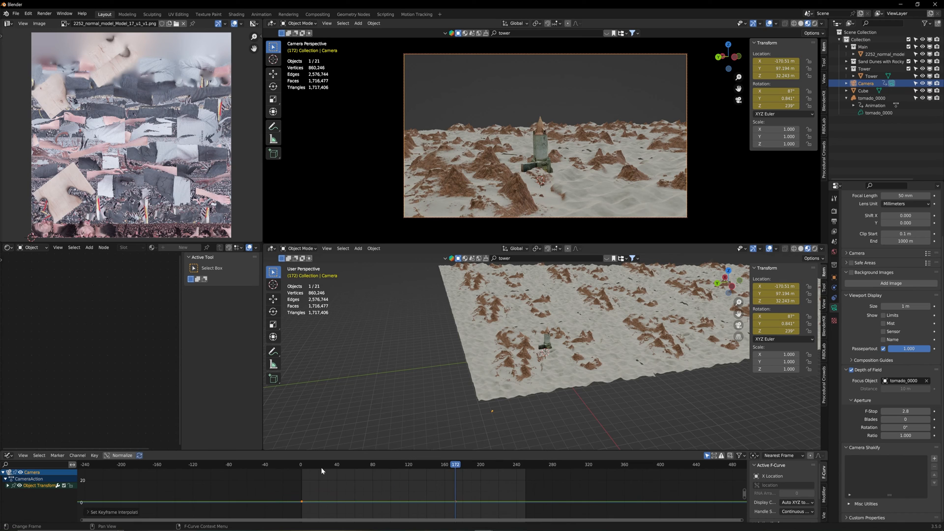
{"action": "left_click", "coordinate": [304, 465]}
{"action": "key", "text": "space"}
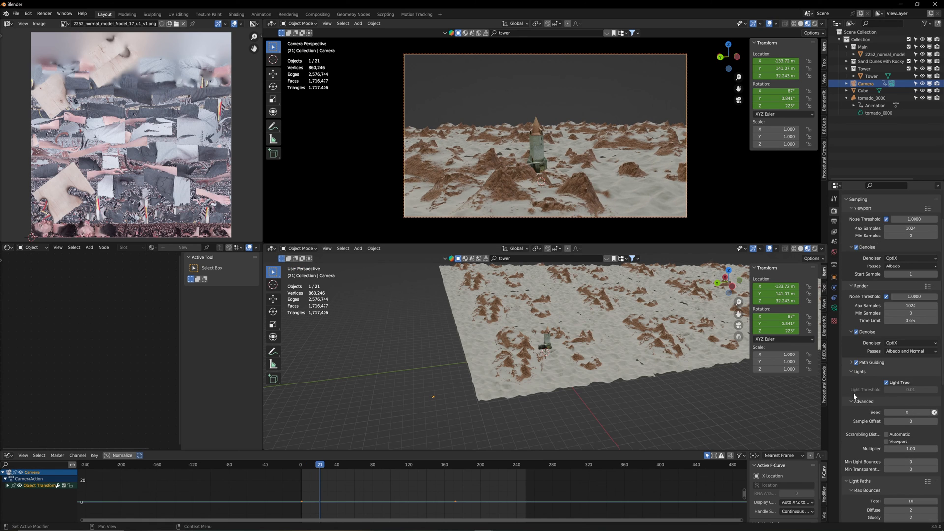
Review the sampling and light path render settings, and set the scene's end frame to 172
{"action": "scroll", "coordinate": [858, 438], "scroll_direction": "down", "scroll_amount": 9}
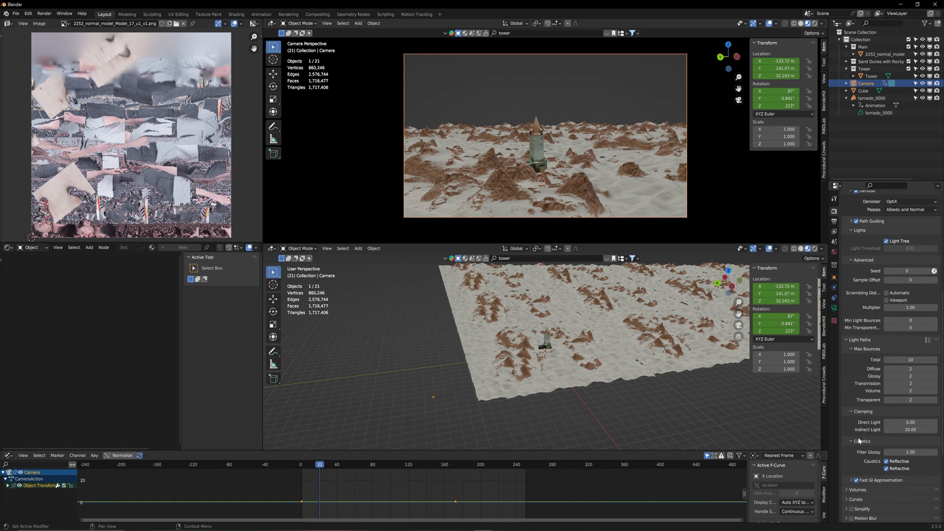
{"action": "scroll", "coordinate": [858, 453], "scroll_direction": "down", "scroll_amount": 3}
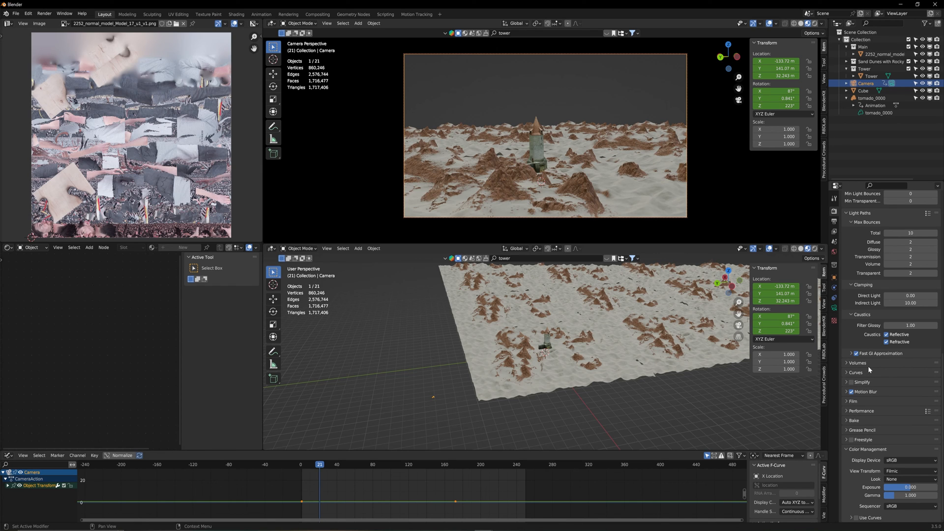
{"action": "left_click", "coordinate": [834, 222]}
{"action": "left_click", "coordinate": [898, 307]}
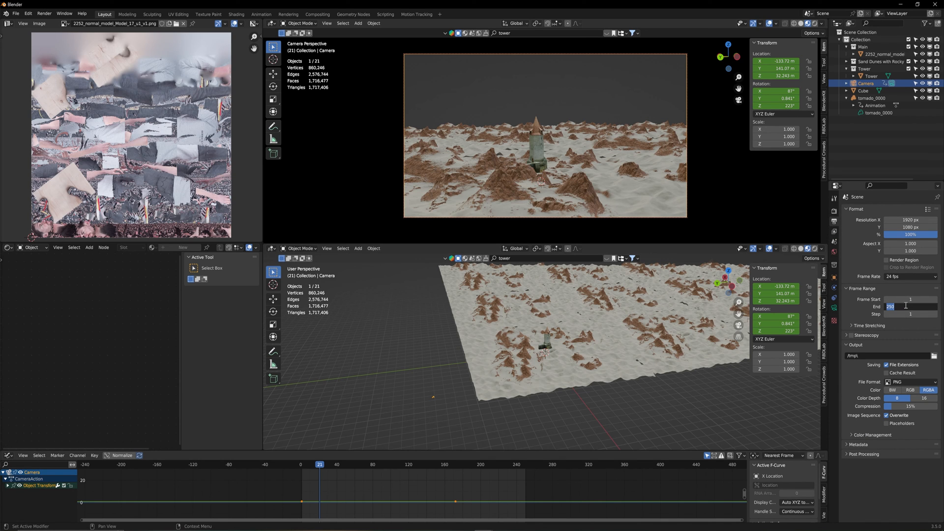
{"action": "type", "text": "172"}
{"action": "key", "text": "Return"}
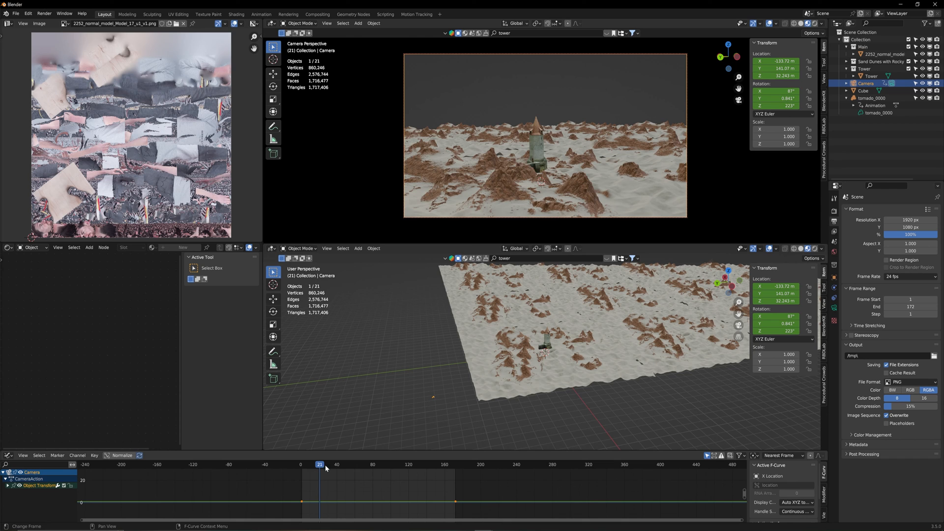
Scrub the animation to frame 127, where the tornado's movement ends, and set the scene's end frame to 127
{"action": "left_click_drag", "start_coordinate": [340, 468], "coordinate": [416, 468]}
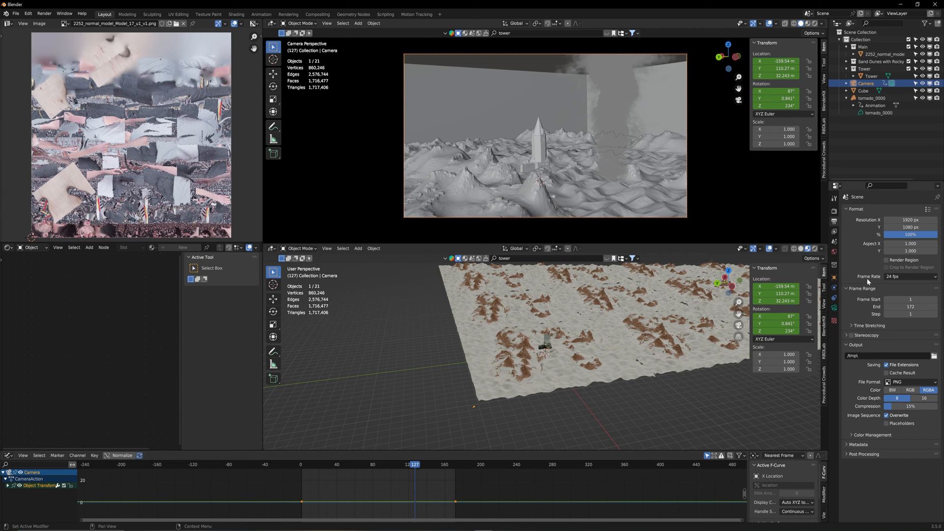
{"action": "left_click", "coordinate": [910, 306]}
{"action": "type", "text": "127"}
{"action": "key", "text": "Return"}
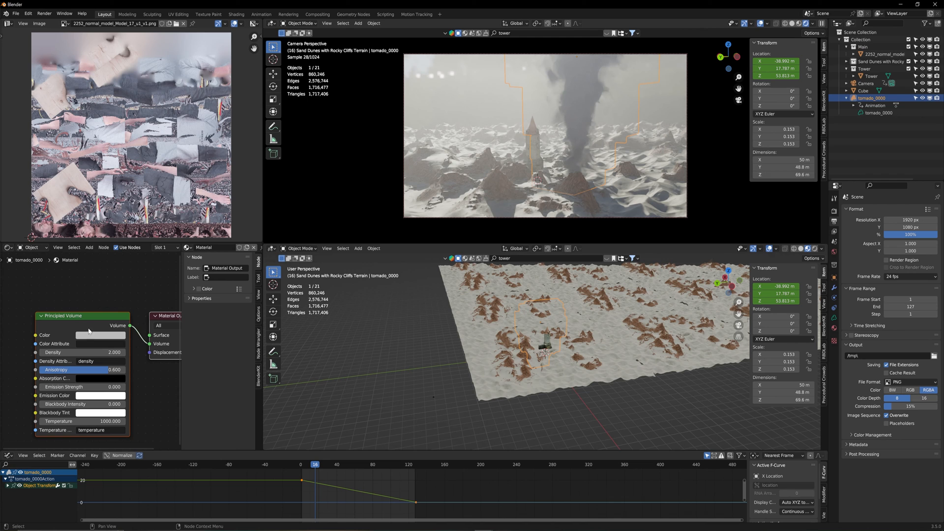
Change the tornado's Principled Volume color to a dusty yellowish beige
{"action": "left_click", "coordinate": [87, 338]}
{"action": "left_click_drag", "start_coordinate": [107, 253], "coordinate": [103, 256]}
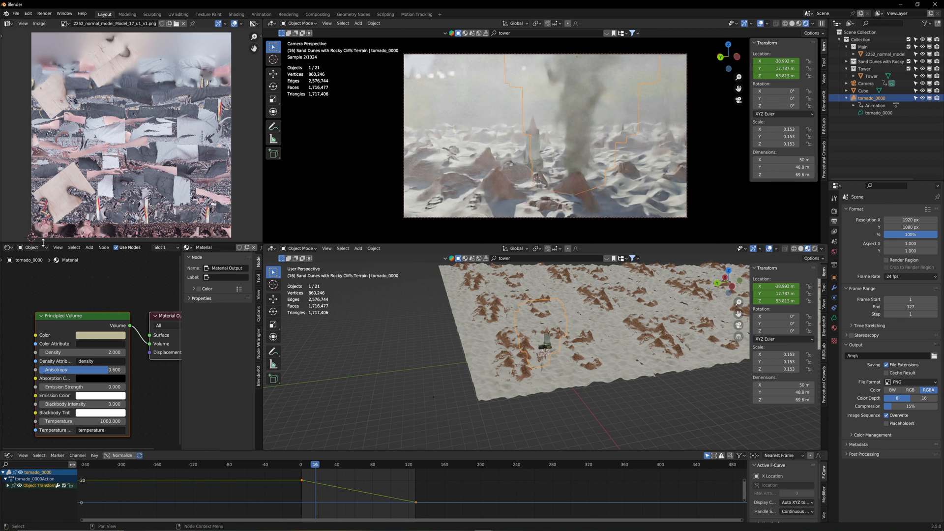
Select the fog cube, tint its Volume Scatter color a warm sandy beige, and open its density for editing
{"action": "left_click", "coordinate": [438, 349]}
{"action": "left_click", "coordinate": [101, 341]}
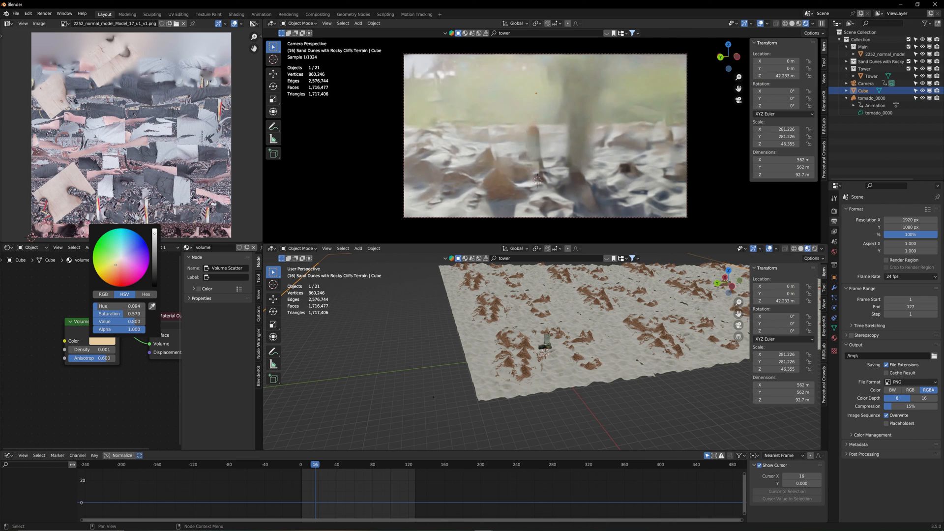
{"action": "left_click", "coordinate": [101, 349]}
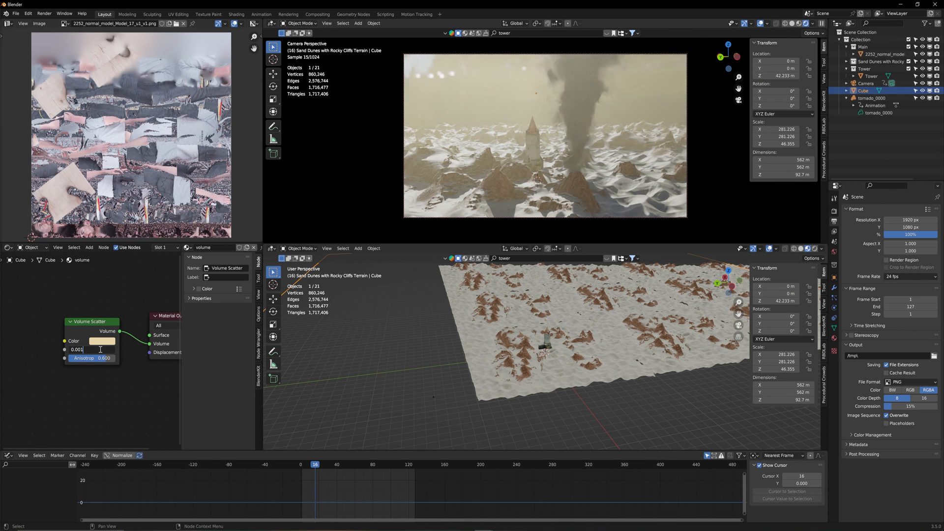